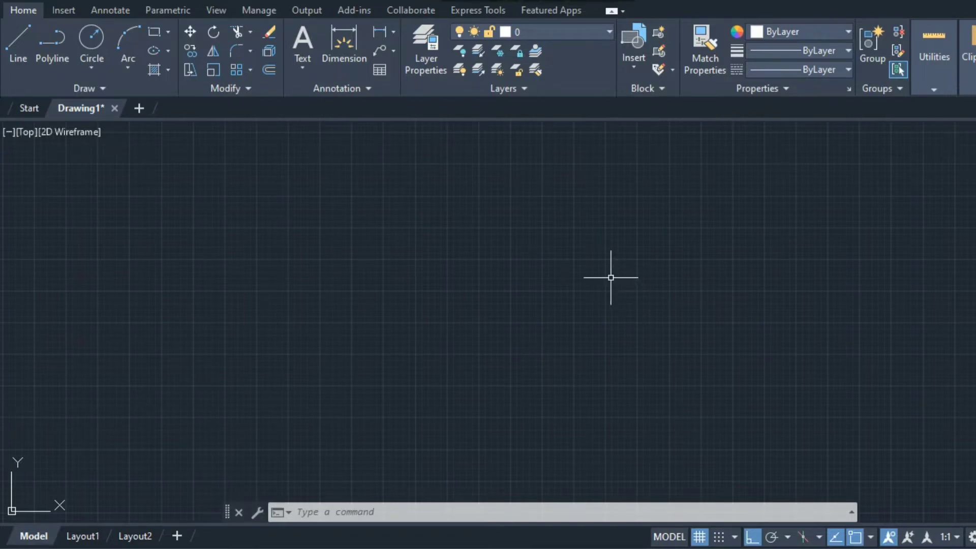
Open the Layer Properties Manager with LA, add new layers, and start renaming Layer1.
{"action": "type", "text": "LA"}
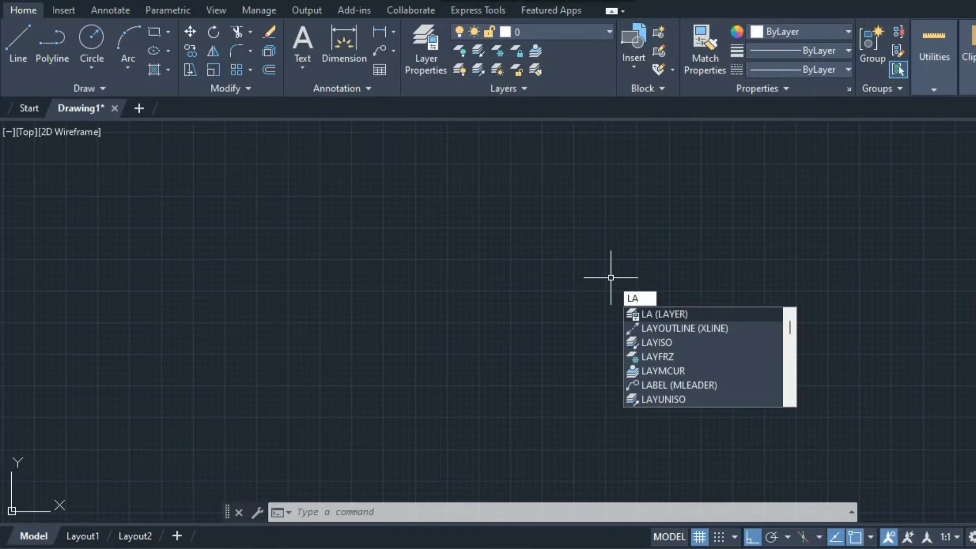
{"action": "key", "text": "Return"}
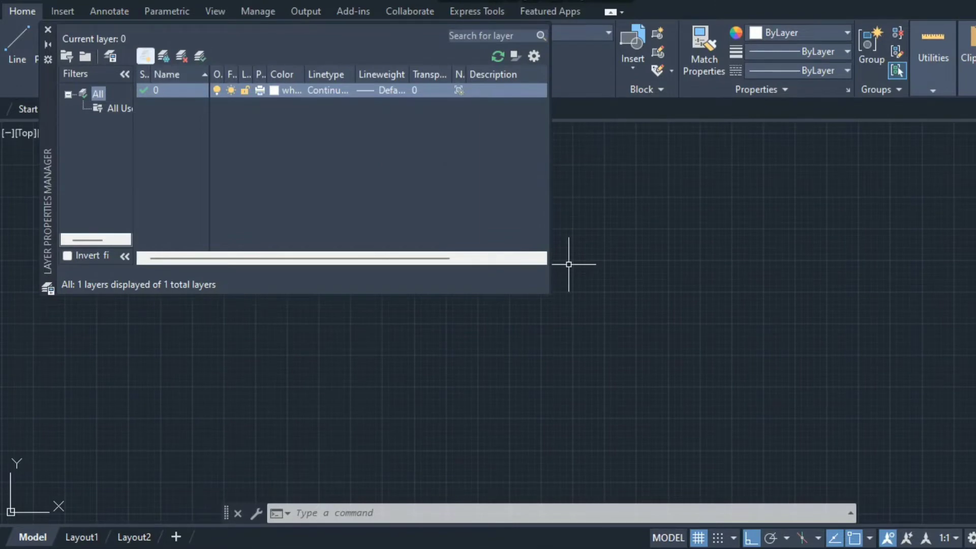
{"action": "left_click", "coordinate": [145, 56]}
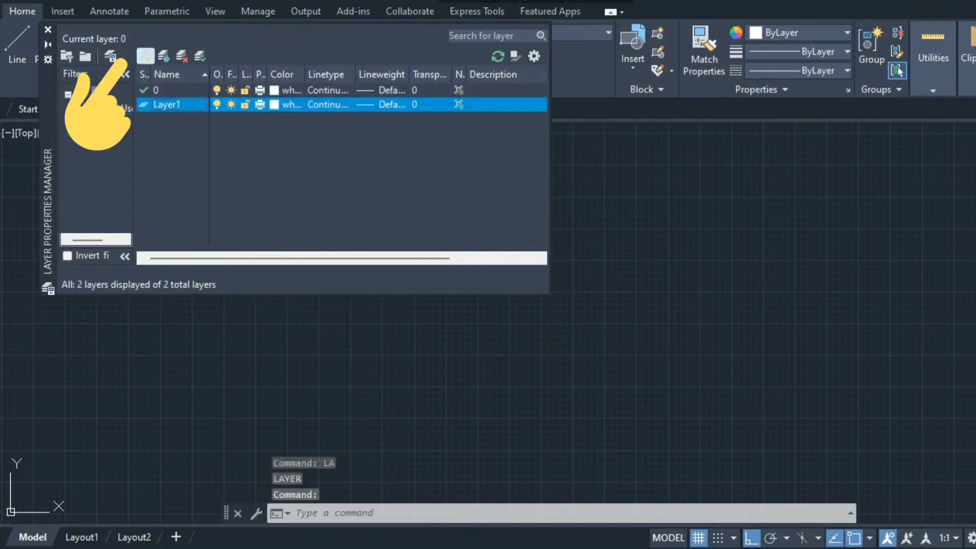
{"action": "key", "text": "alt+n"}
{"action": "key", "text": "alt+n"}
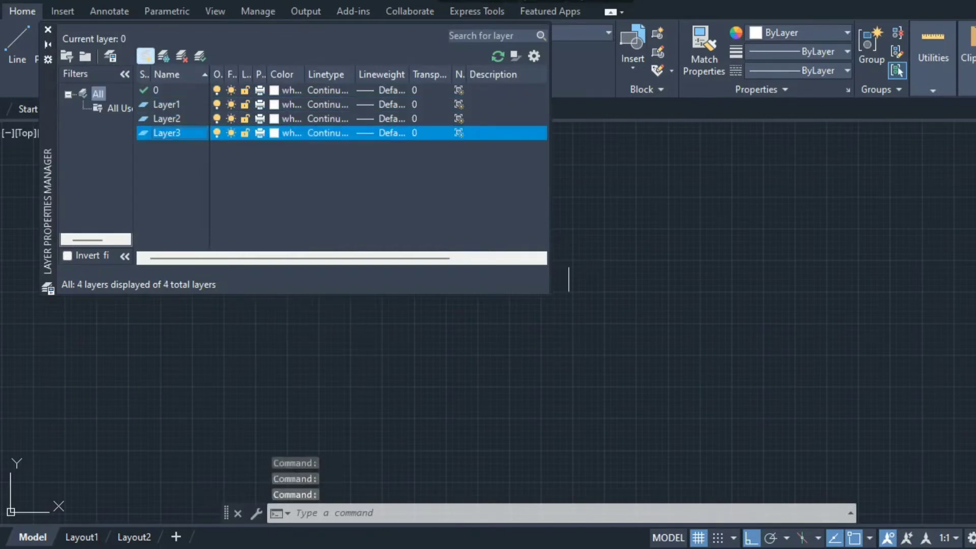
{"action": "key", "text": "alt+n"}
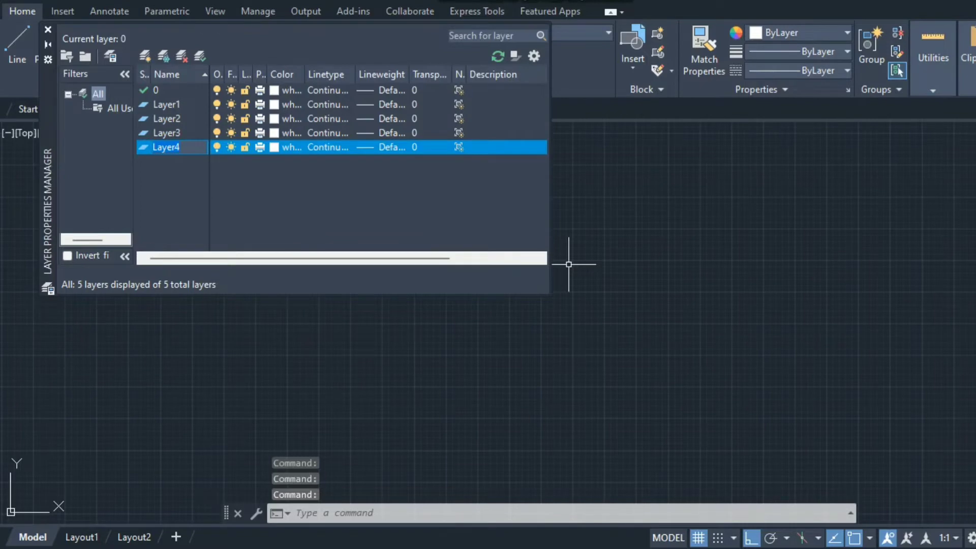
{"action": "key", "text": "Up"}
{"action": "key", "text": "Up"}
{"action": "key", "text": "Up"}
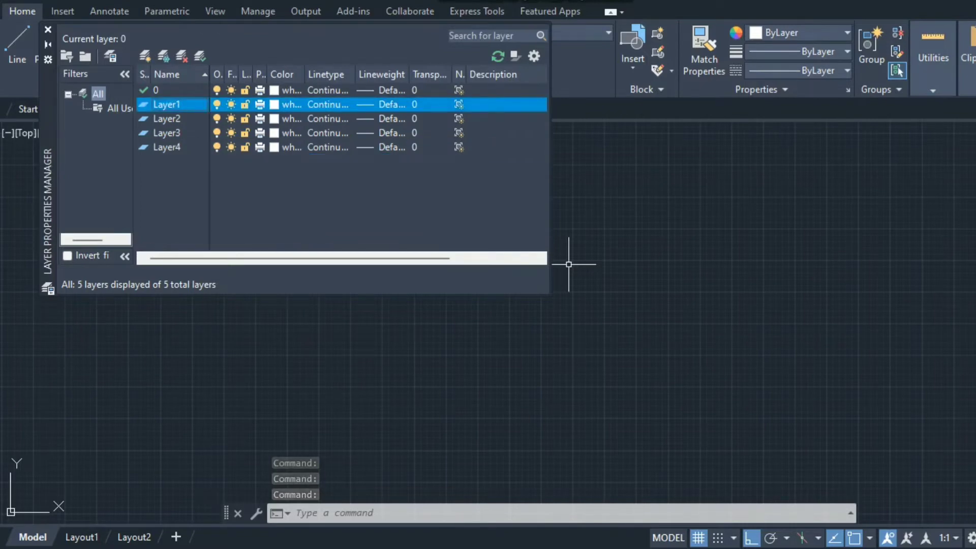
{"action": "key", "text": "F2"}
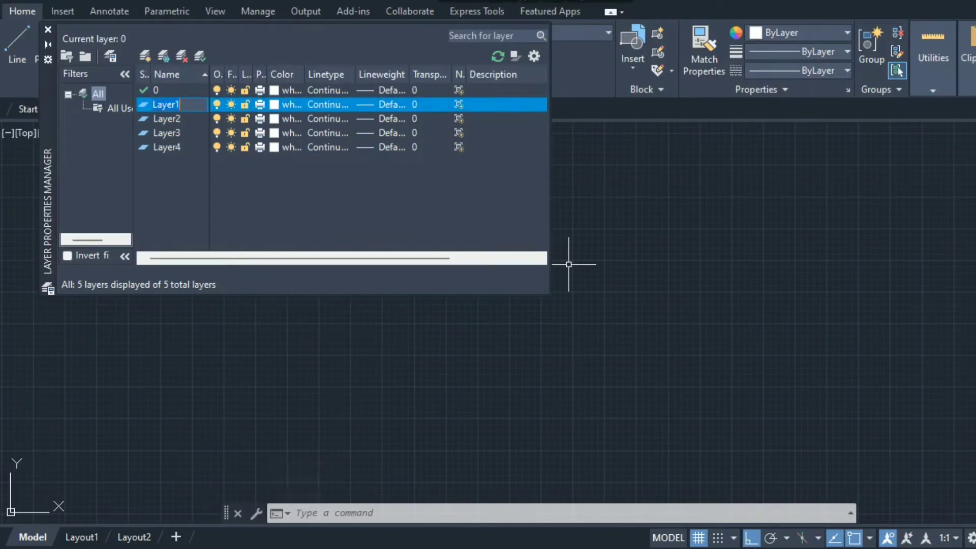
Rename Layer1 to Cont and Layer2 to Proj.
{"action": "type", "text": "Cont"}
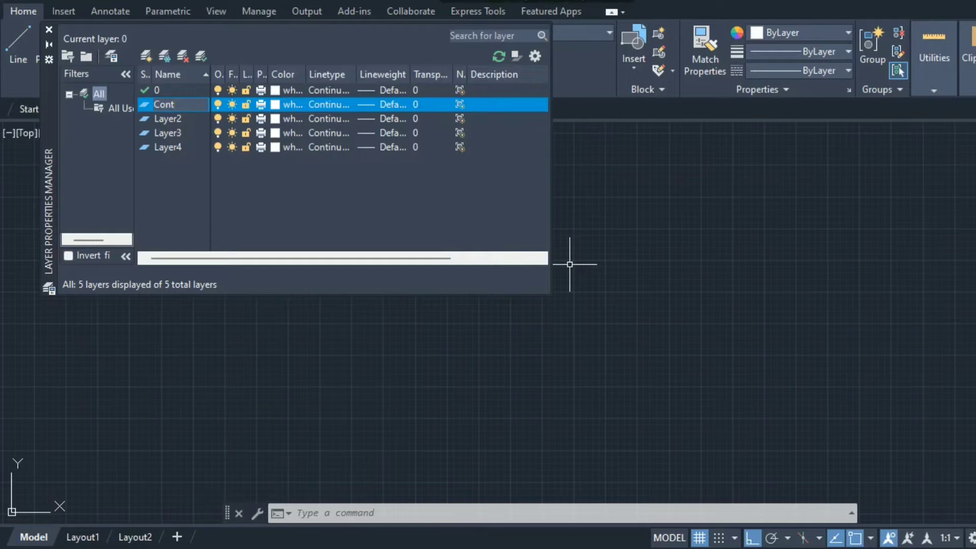
{"action": "key", "text": "Return"}
{"action": "key", "text": "Return"}
{"action": "key", "text": "Return"}
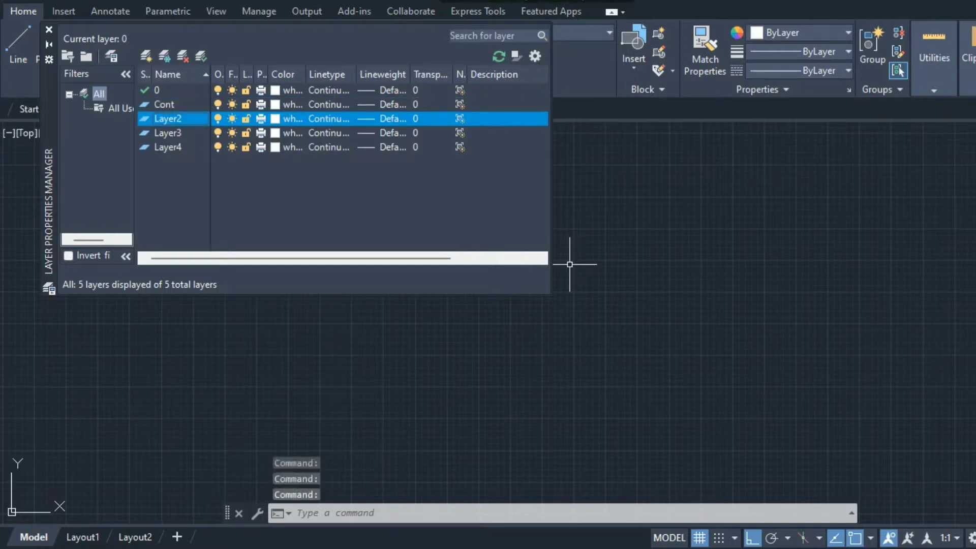
{"action": "key", "text": "F2"}
{"action": "type", "text": "Pro"}
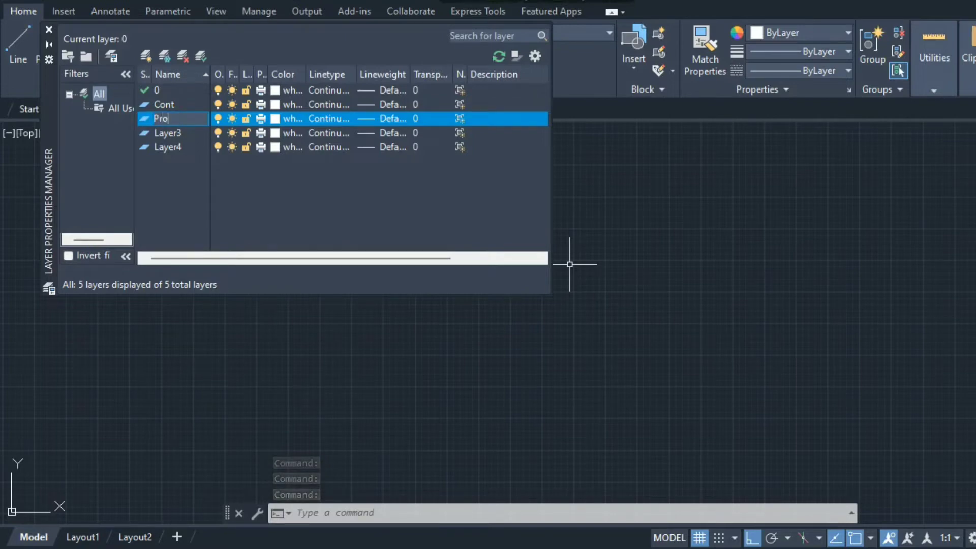
{"action": "type", "text": "j"}
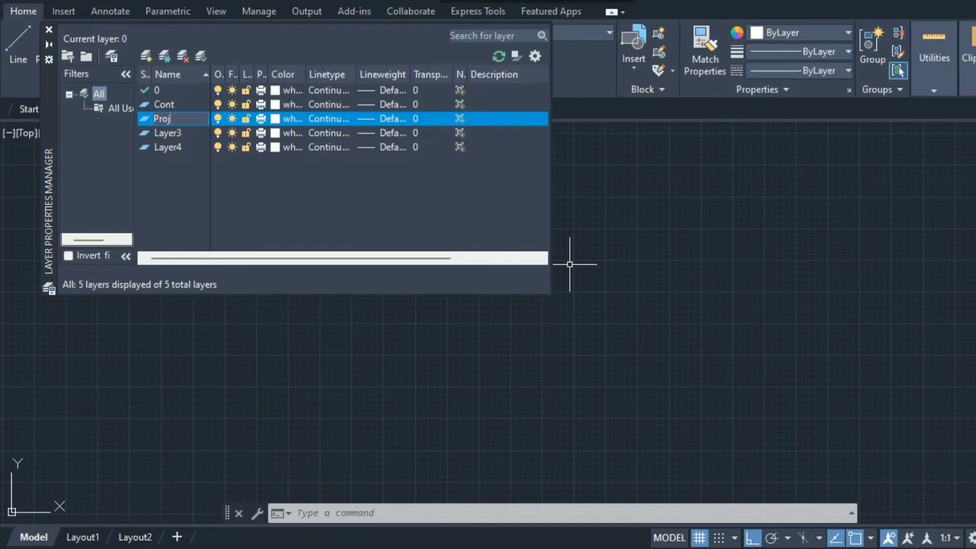
{"action": "key", "text": "Return"}
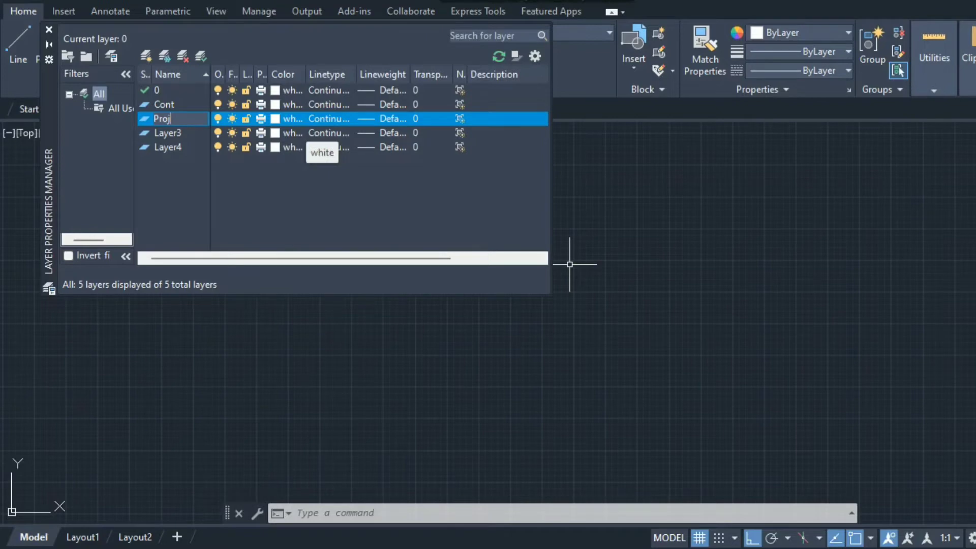
Set the Proj layer's colour to blue.
{"action": "left_click", "coordinate": [290, 119]}
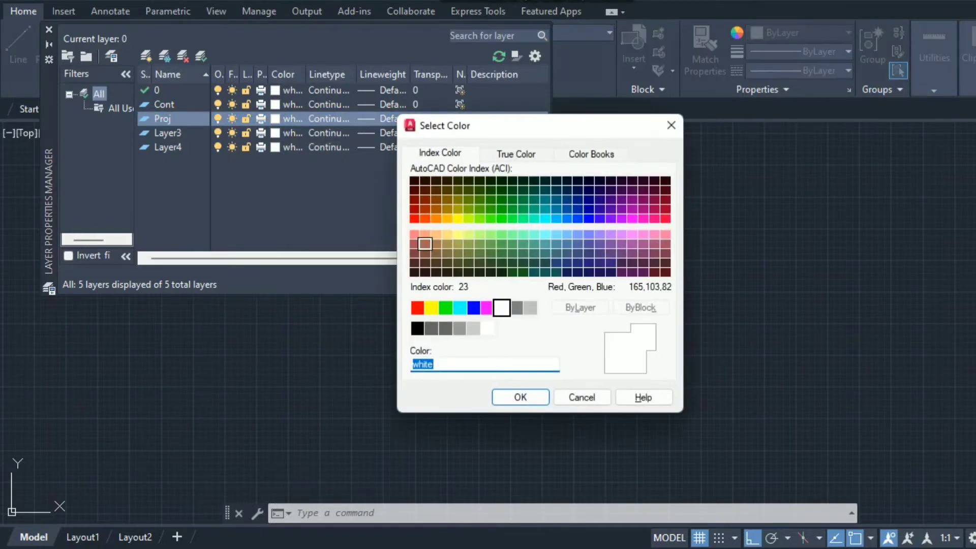
{"action": "type", "text": "blue"}
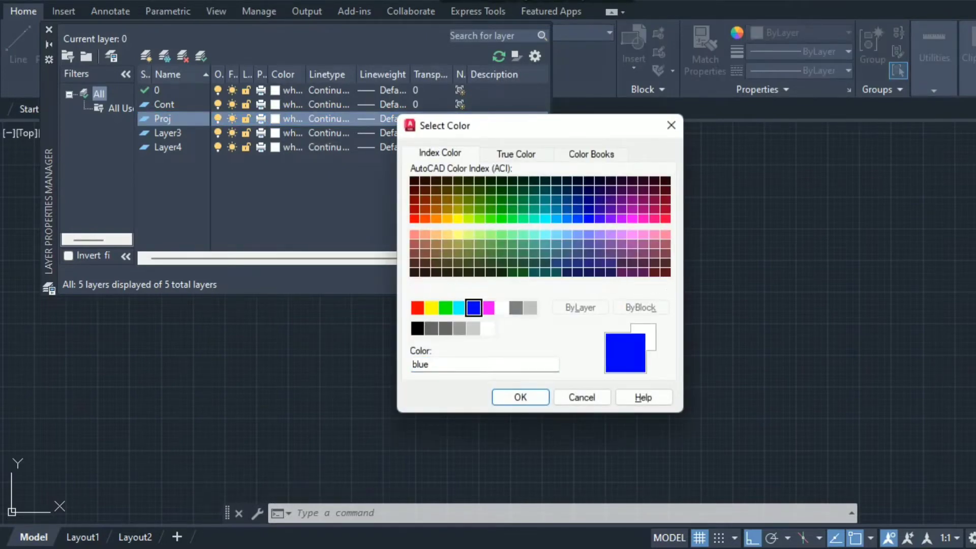
{"action": "left_click", "coordinate": [520, 397]}
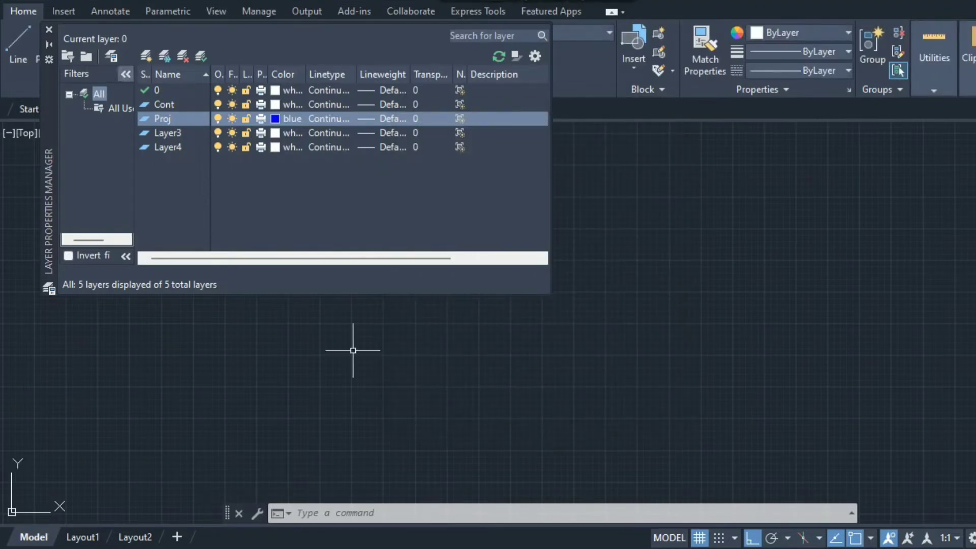
Rename Layer3 to center.
{"action": "left_click", "coordinate": [168, 133]}
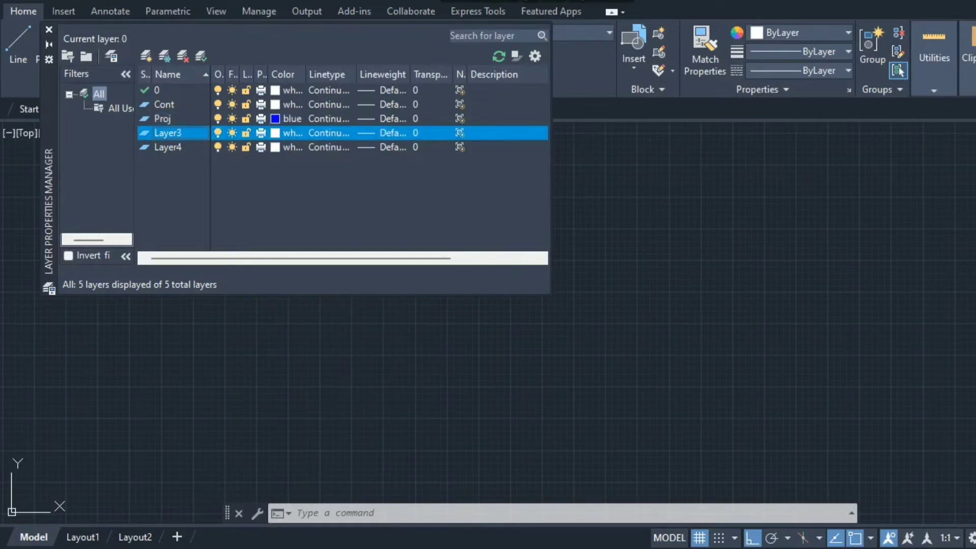
{"action": "left_click", "coordinate": [168, 133]}
{"action": "type", "text": "ce"}
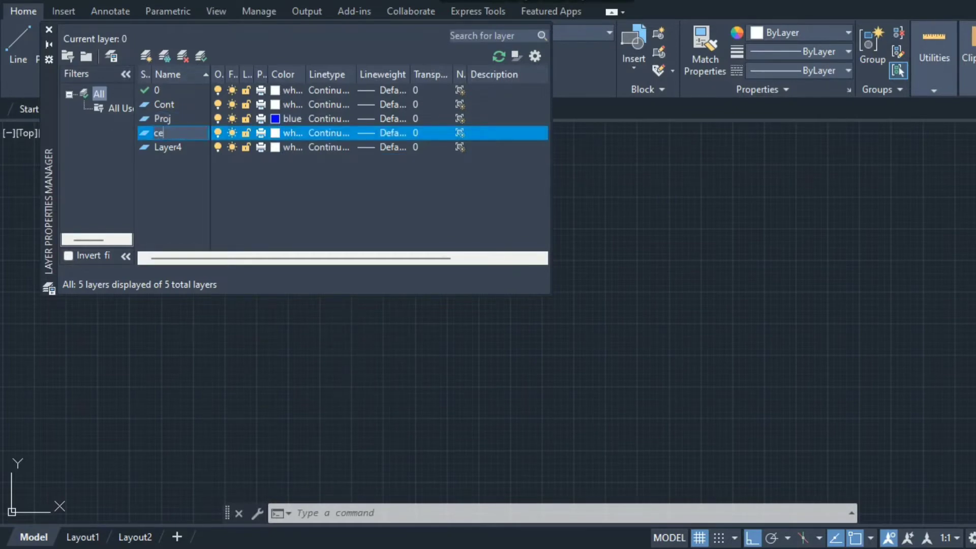
{"action": "type", "text": "nter"}
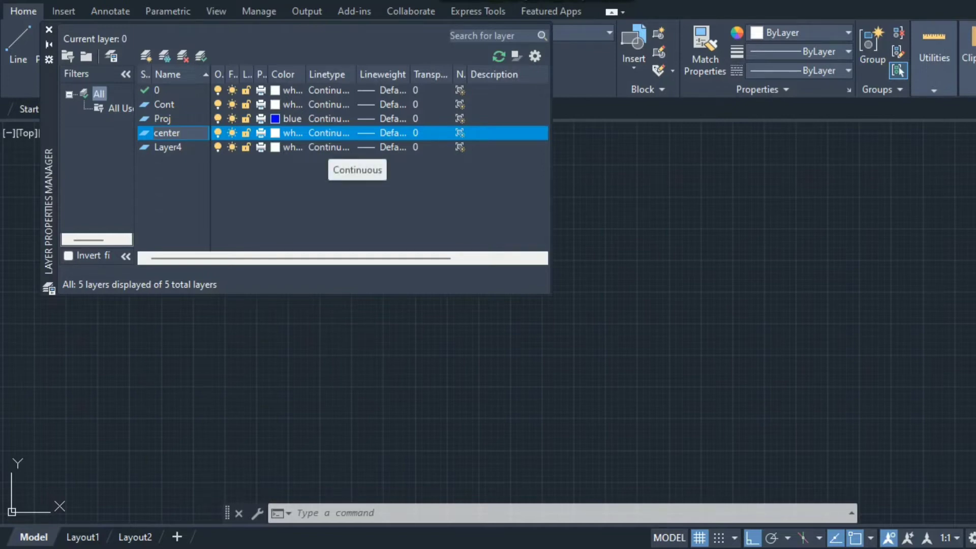
Load the CENTER linetype and assign it to the center layer.
{"action": "left_click", "coordinate": [329, 132]}
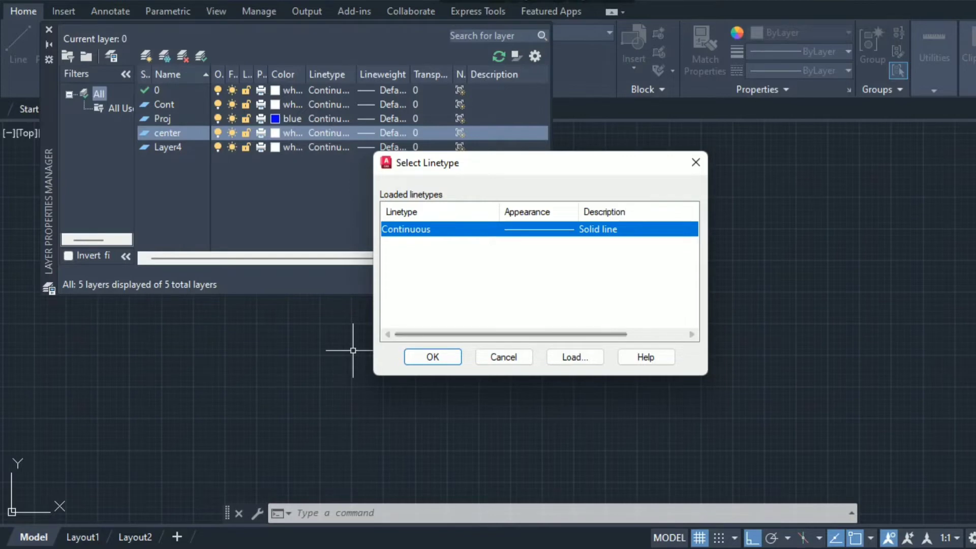
{"action": "left_click", "coordinate": [575, 357]}
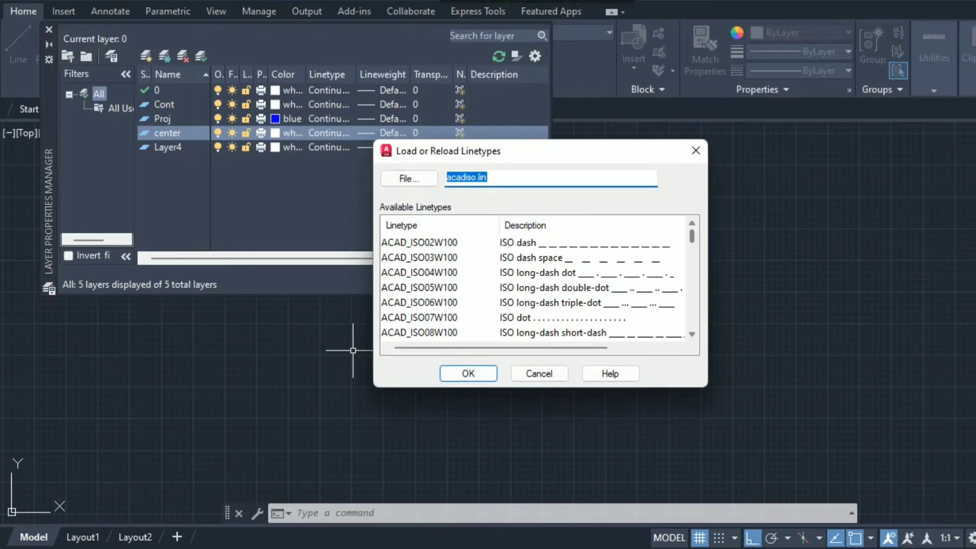
{"action": "left_click", "coordinate": [691, 334]}
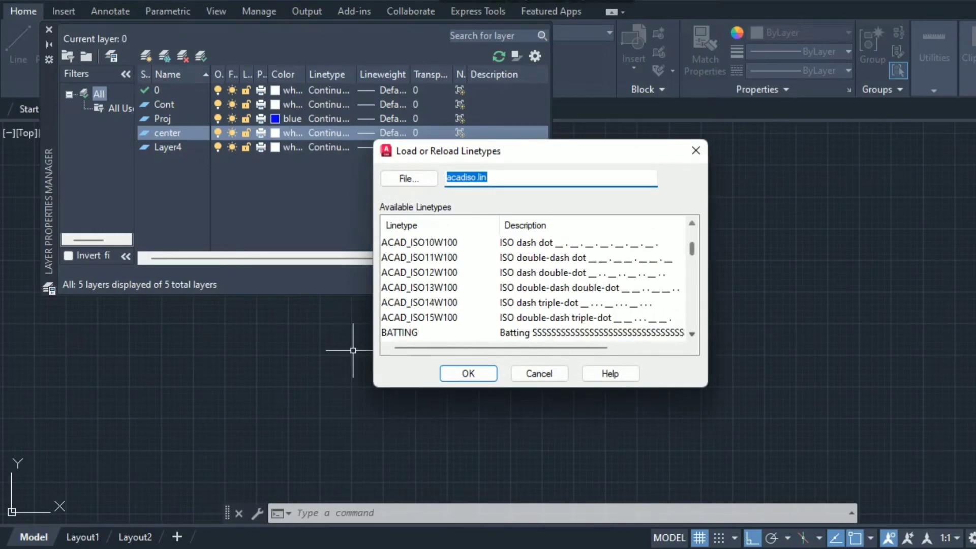
{"action": "left_click_drag", "start_coordinate": [692, 334], "coordinate": [691, 334]}
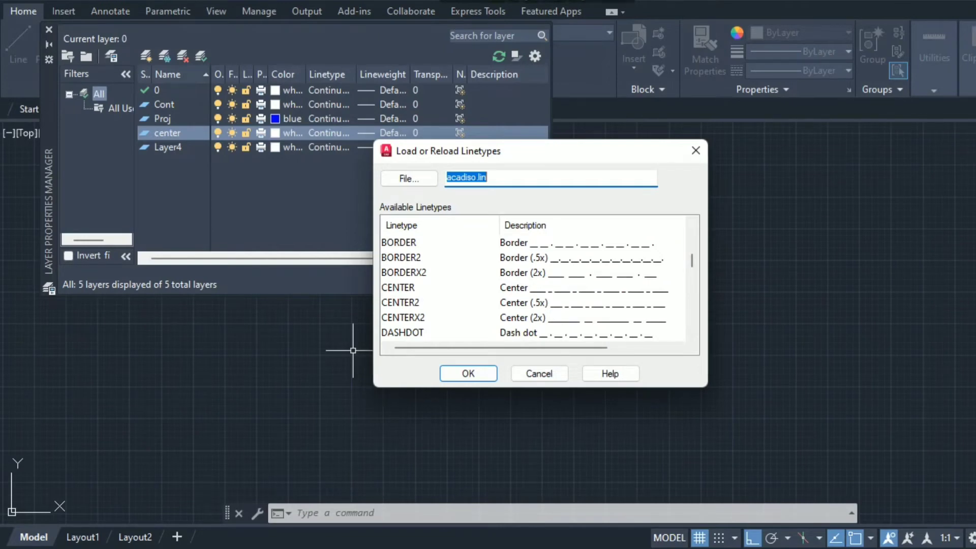
{"action": "left_click", "coordinate": [398, 287]}
{"action": "key", "text": "Return"}
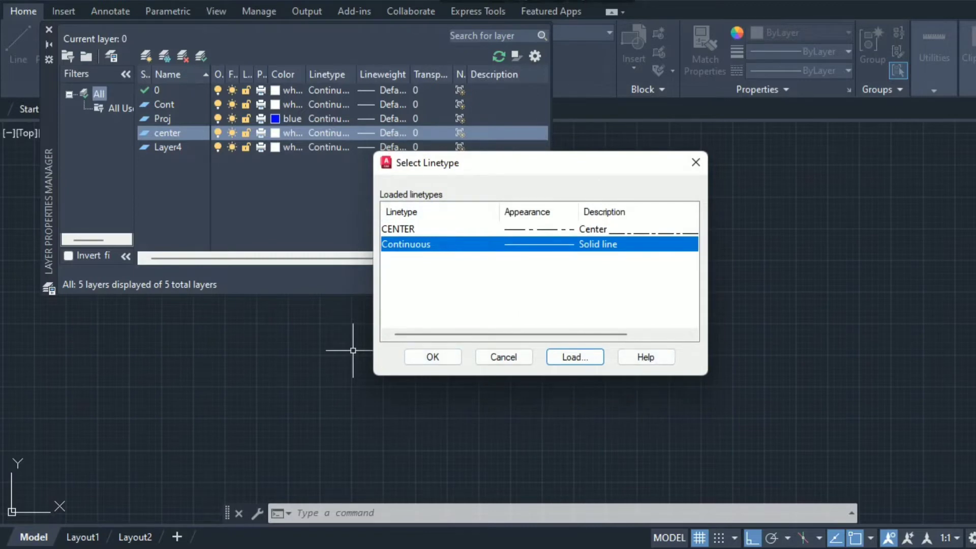
{"action": "left_click", "coordinate": [398, 228]}
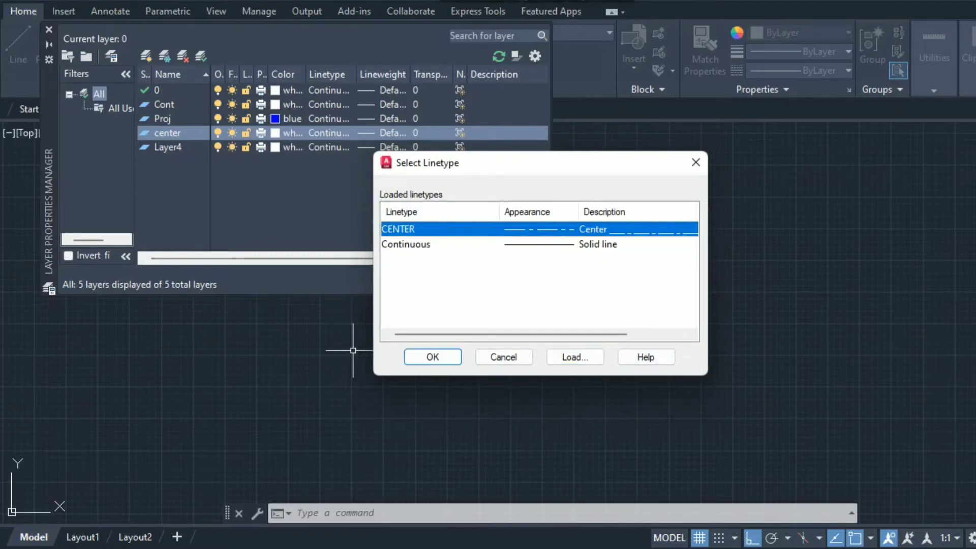
{"action": "key", "text": "Return"}
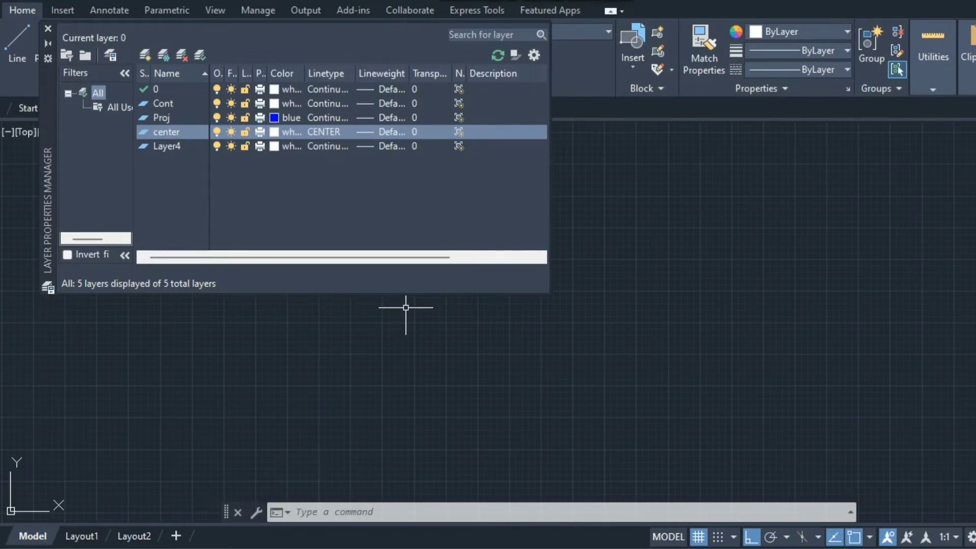
Rename Layer4 to hidden.
{"action": "left_click", "coordinate": [166, 146]}
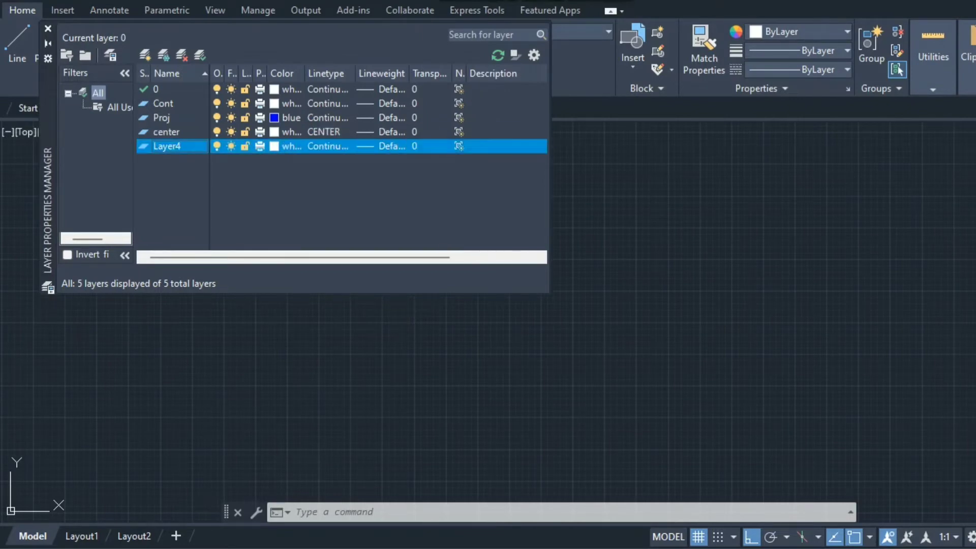
{"action": "key", "text": "F2"}
{"action": "type", "text": "hidden"}
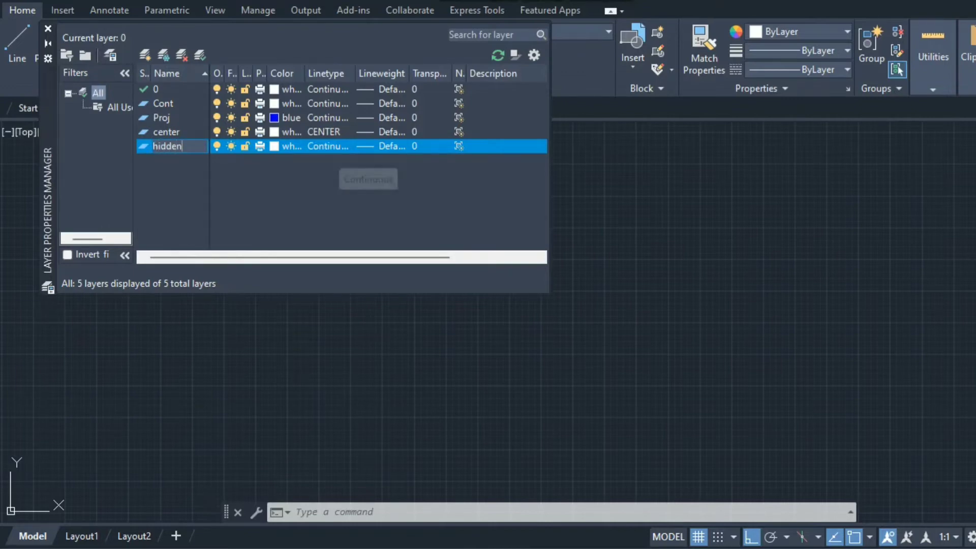
Load the HIDDEN linetype and assign it to the hidden layer.
{"action": "left_click", "coordinate": [328, 146]}
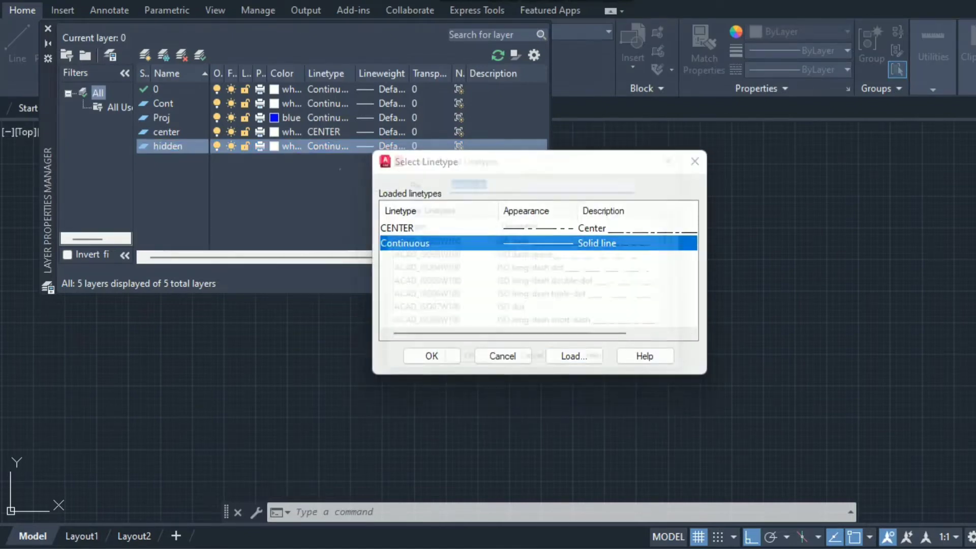
{"action": "left_click", "coordinate": [574, 356]}
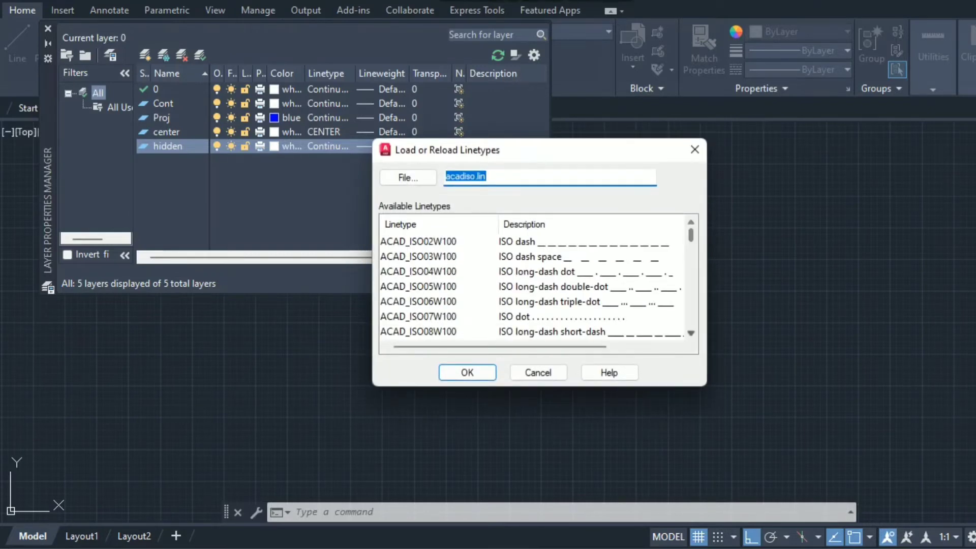
{"action": "scroll", "coordinate": [538, 285], "scroll_direction": "down", "scroll_amount": 6}
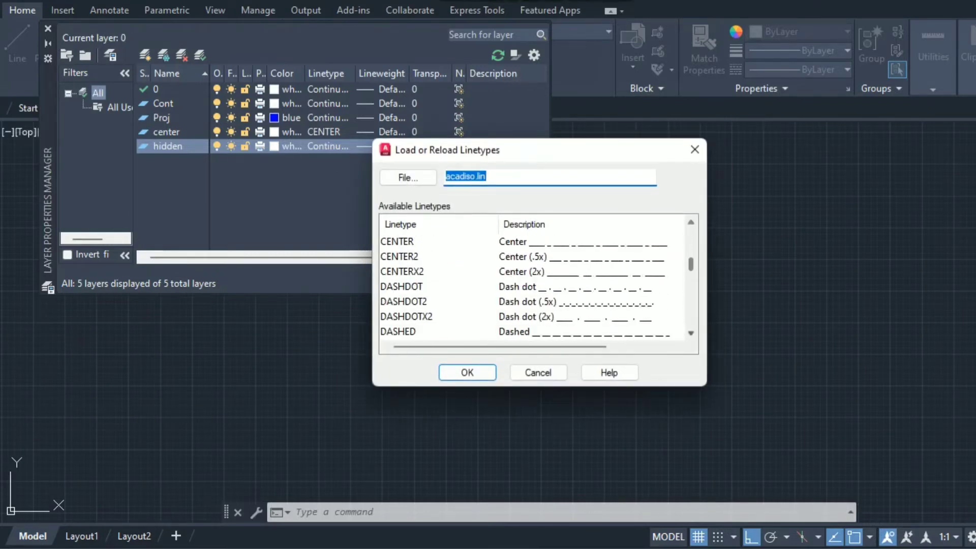
{"action": "scroll", "coordinate": [538, 285], "scroll_direction": "down", "scroll_amount": 4}
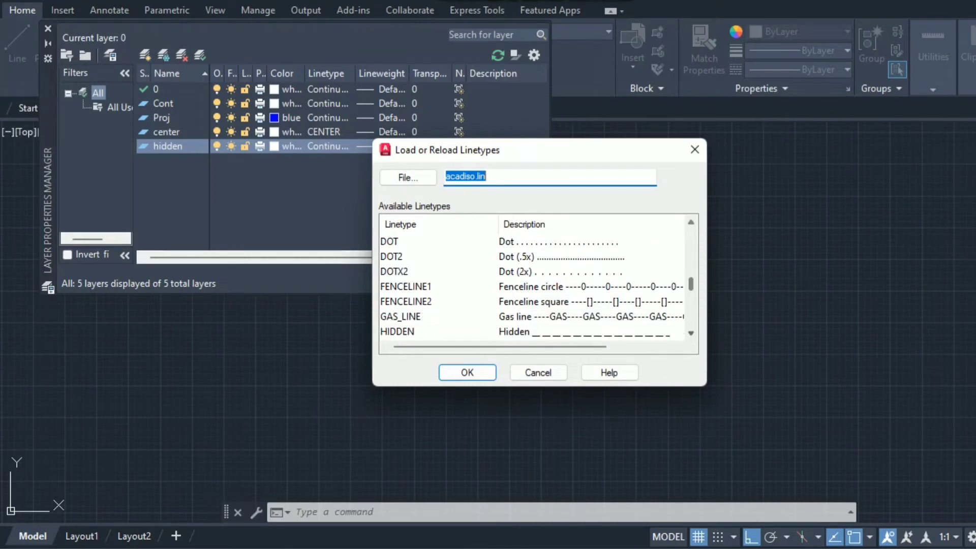
{"action": "scroll", "coordinate": [538, 285], "scroll_direction": "down", "scroll_amount": 1}
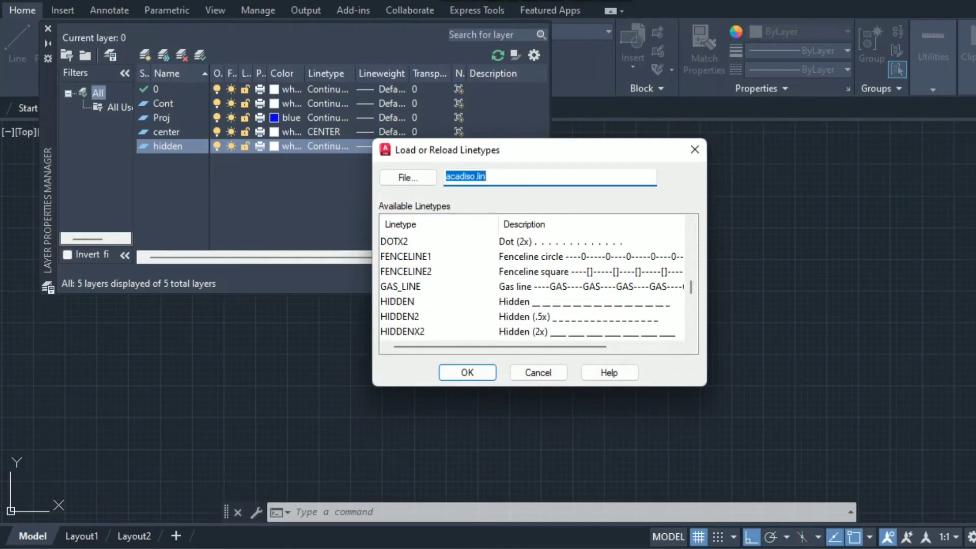
{"action": "left_click", "coordinate": [397, 302]}
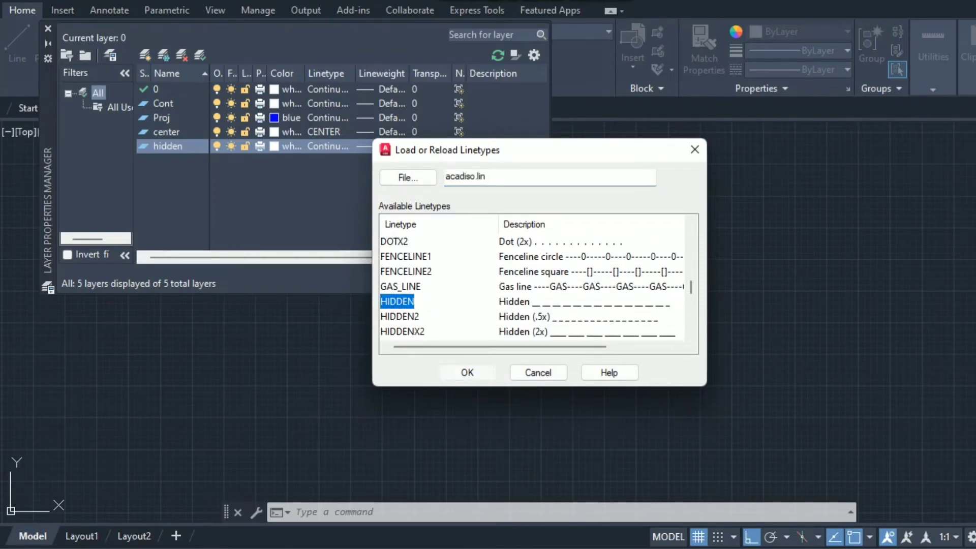
{"action": "left_click", "coordinate": [467, 372]}
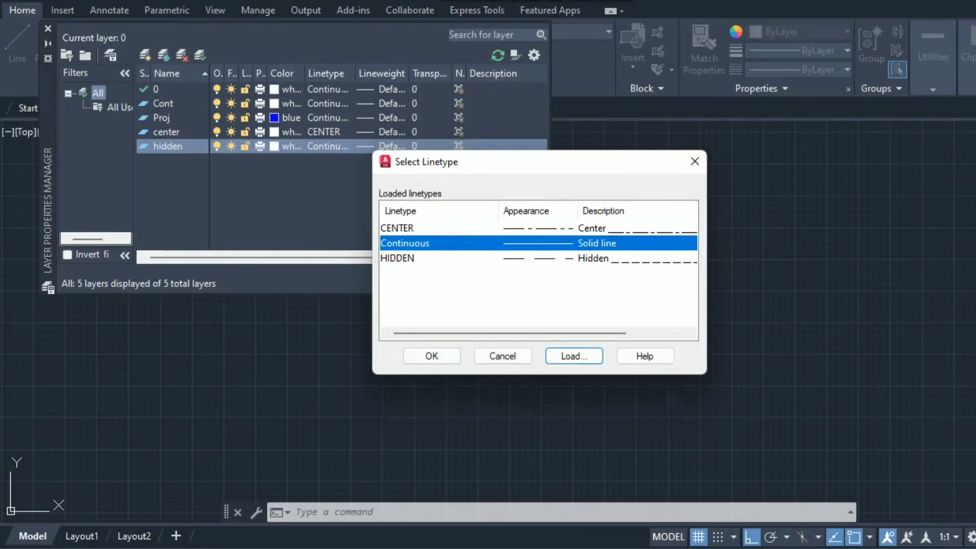
{"action": "left_click", "coordinate": [397, 258]}
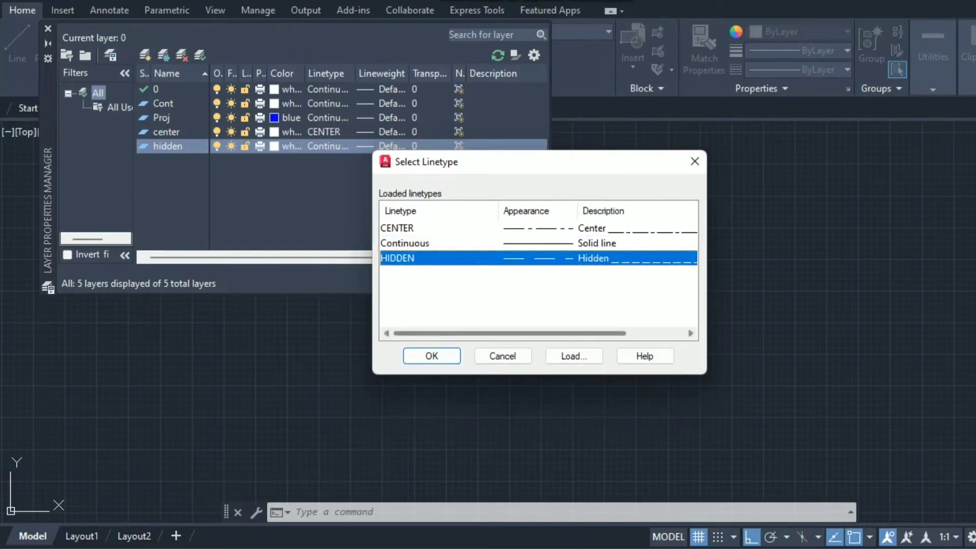
{"action": "left_click", "coordinate": [431, 356]}
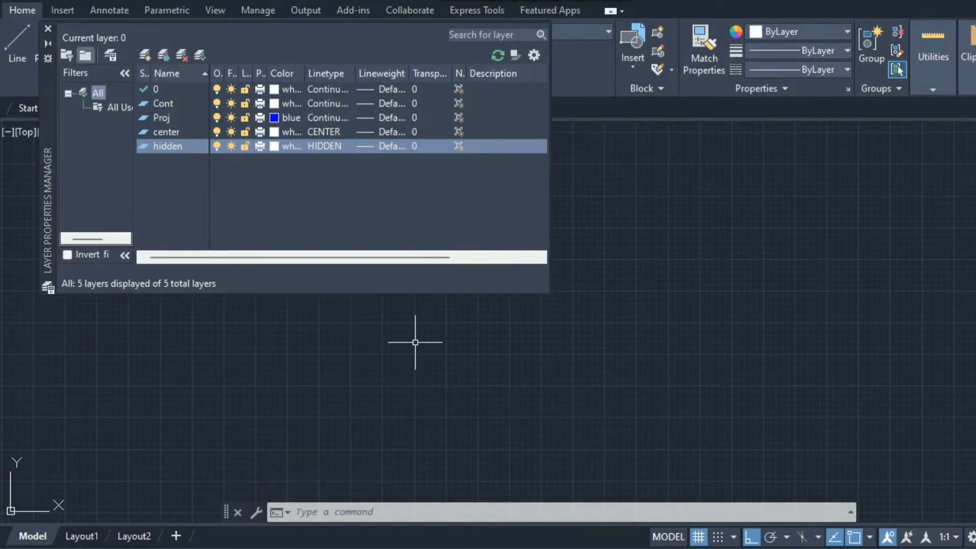
Close the layer manager and draw a 420 × 297 rectangle as the A3 border.
{"action": "left_click", "coordinate": [49, 28]}
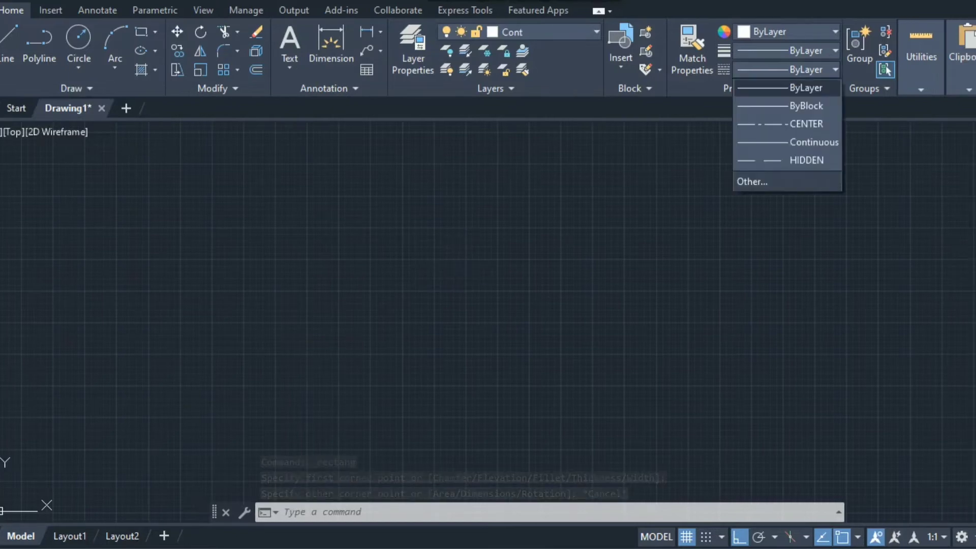
{"action": "left_click", "coordinate": [713, 135]}
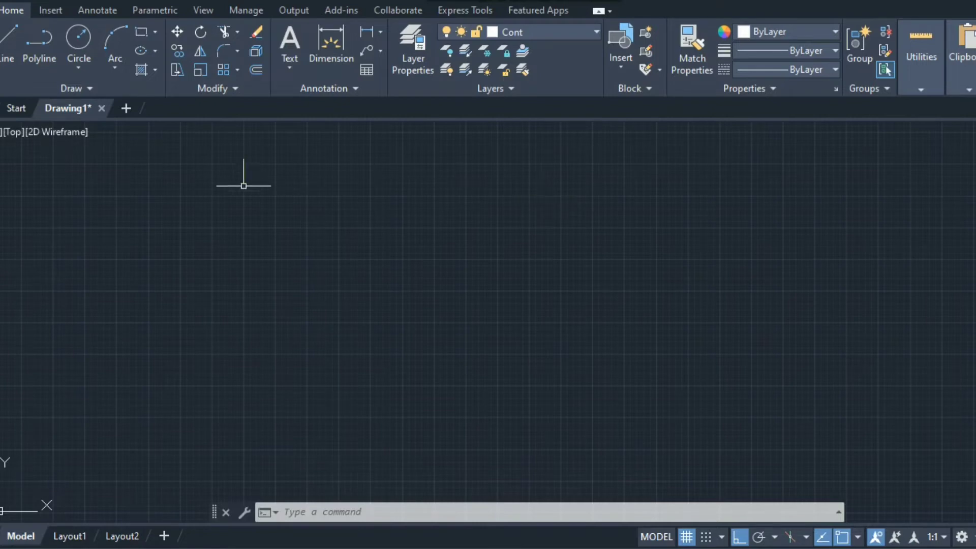
{"action": "left_click", "coordinate": [141, 32]}
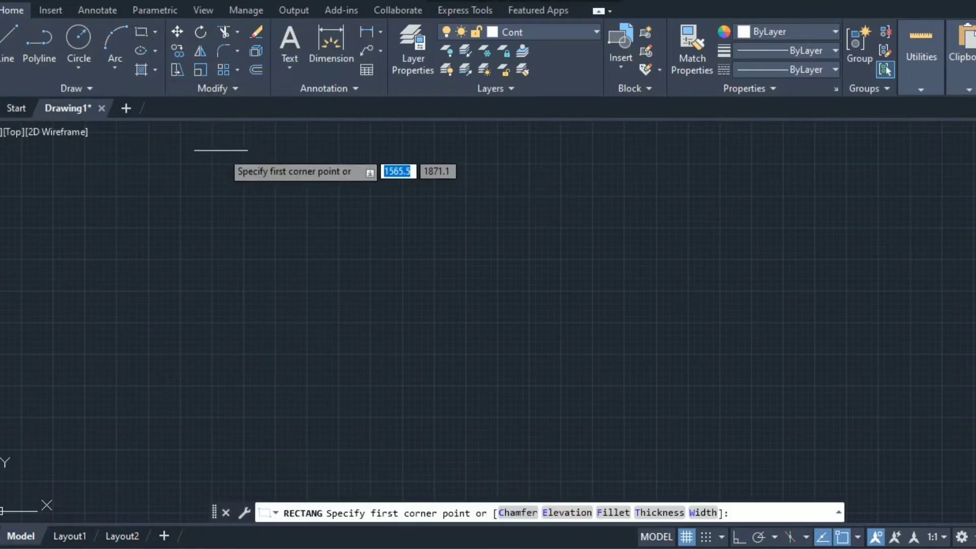
{"action": "left_click", "coordinate": [283, 183]}
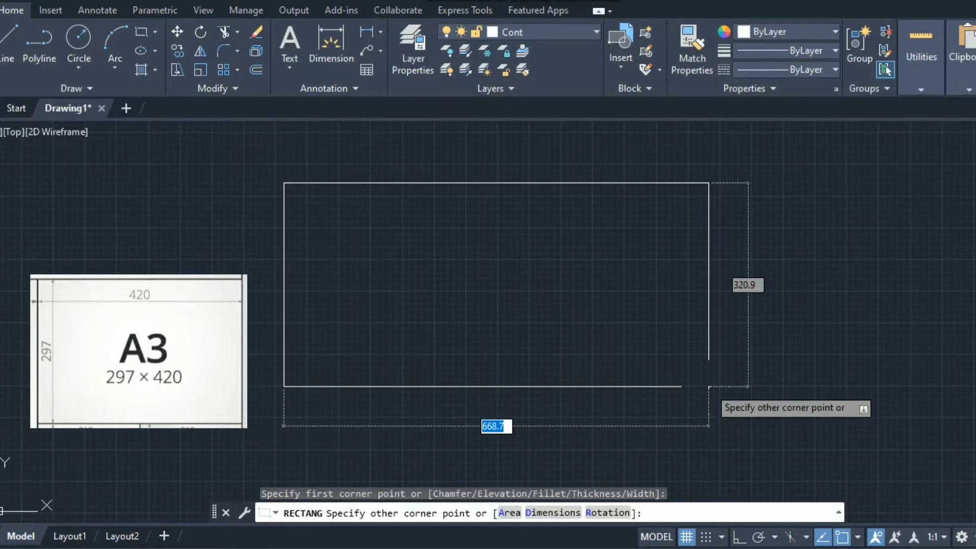
{"action": "type", "text": "420"}
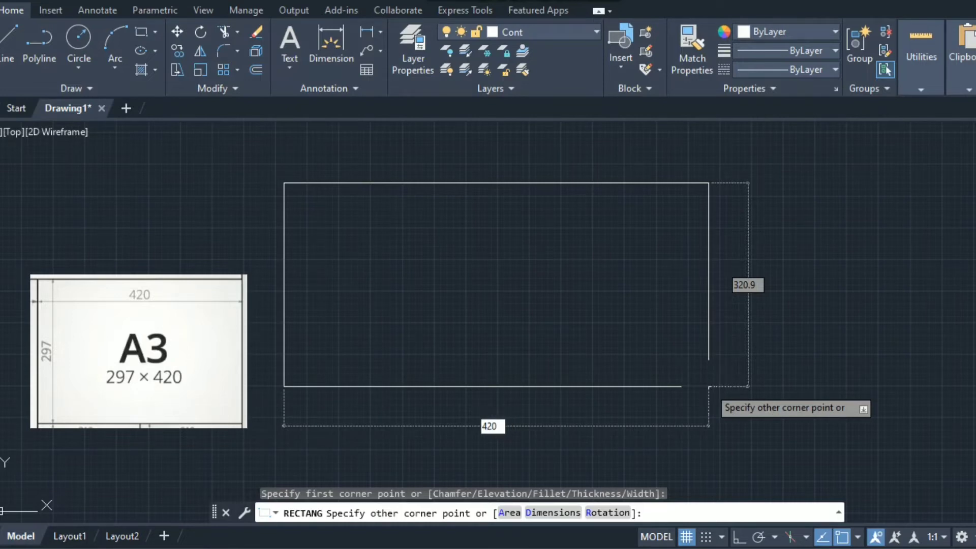
{"action": "key", "text": "Tab"}
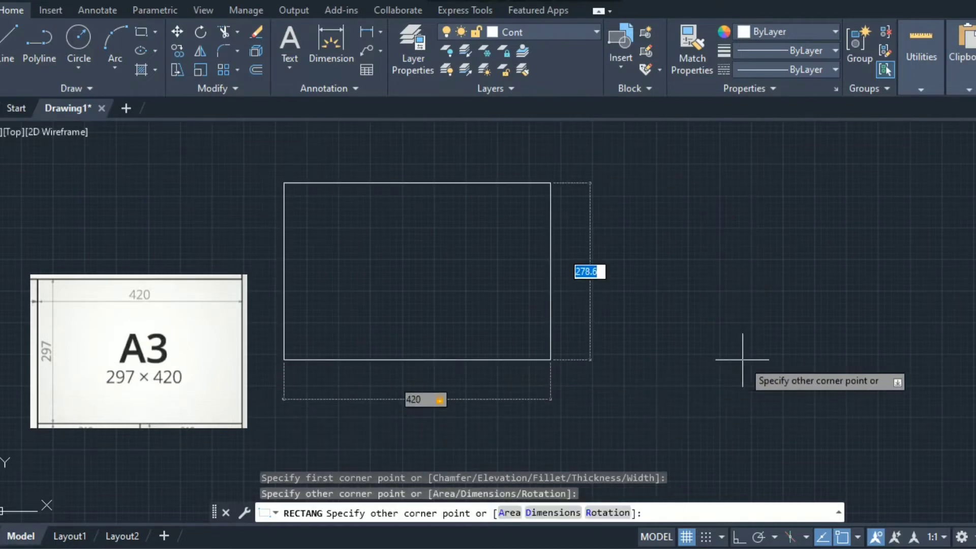
{"action": "type", "text": "297"}
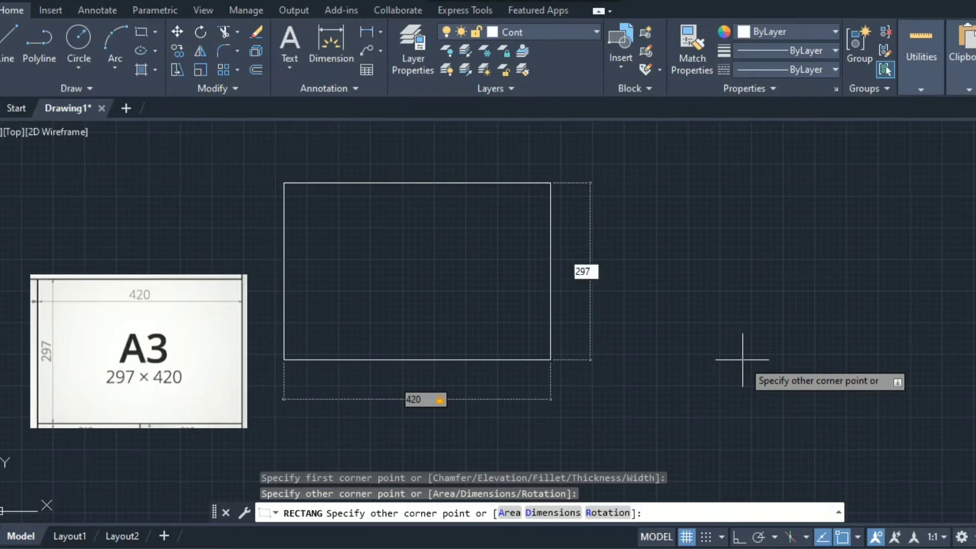
{"action": "key", "text": "Return"}
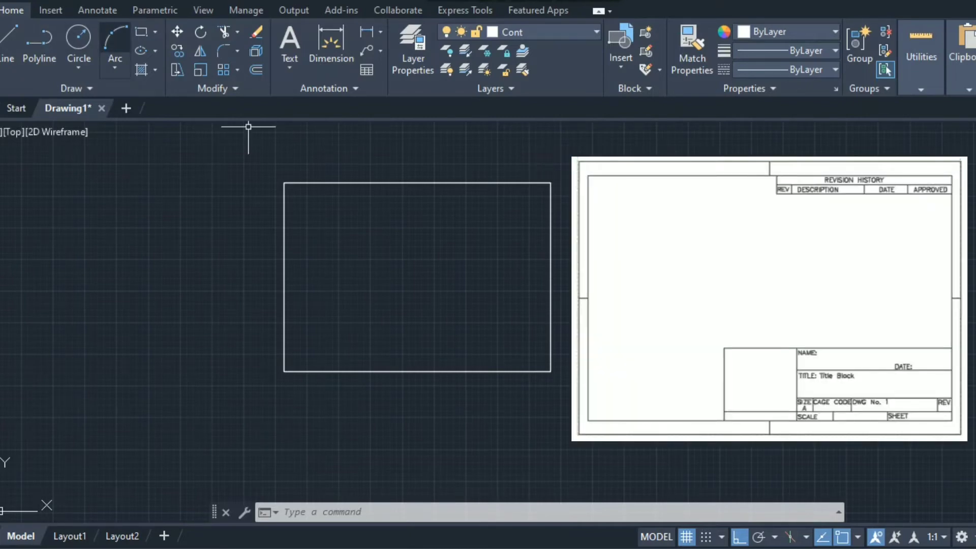
Draw a 180 × 80 title-block rectangle from the border's lower-right corner.
{"action": "left_click", "coordinate": [141, 31]}
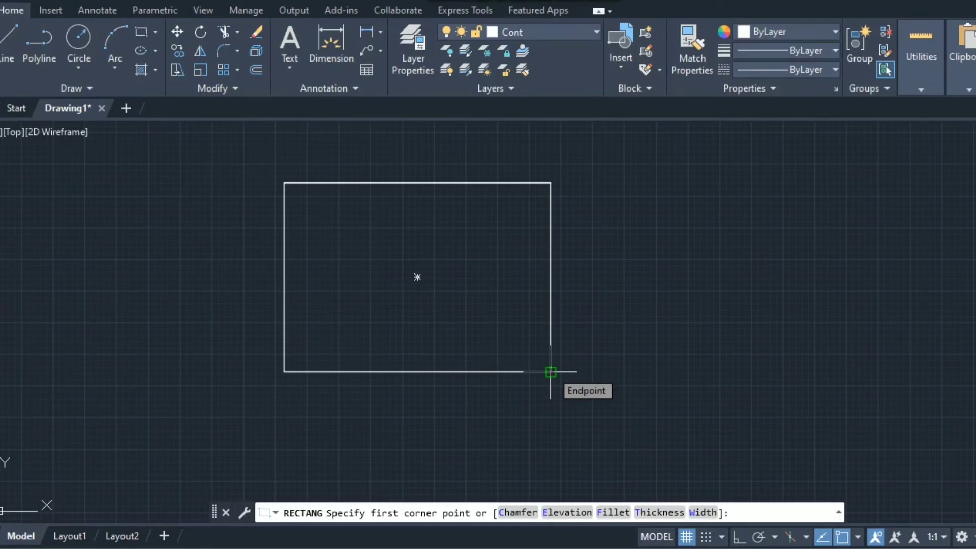
{"action": "left_click", "coordinate": [551, 372]}
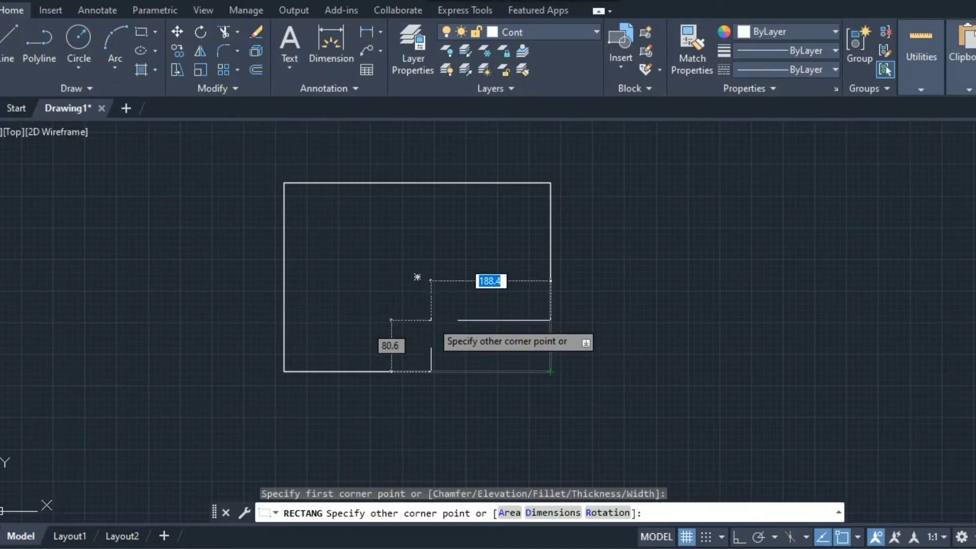
{"action": "type", "text": "180"}
{"action": "key", "text": "Tab"}
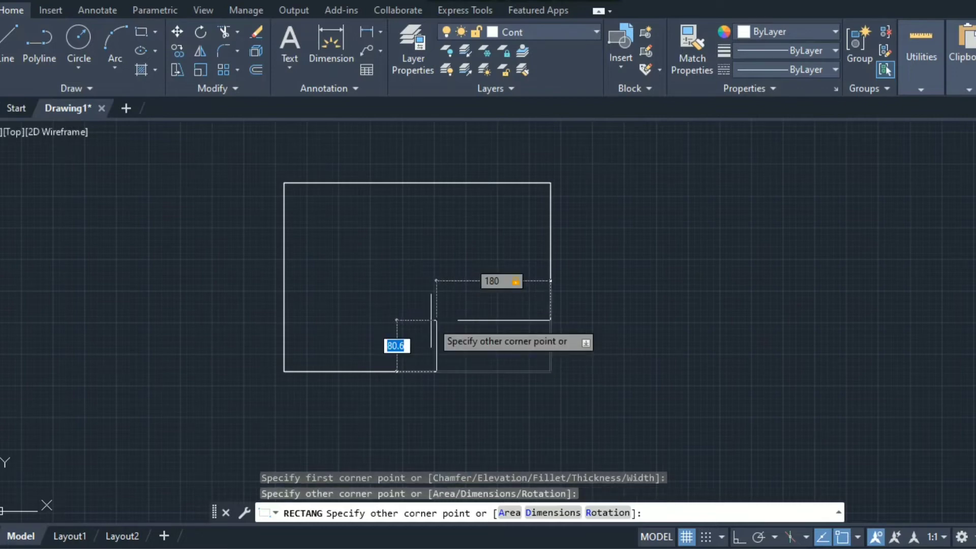
{"action": "type", "text": "80"}
{"action": "key", "text": "Return"}
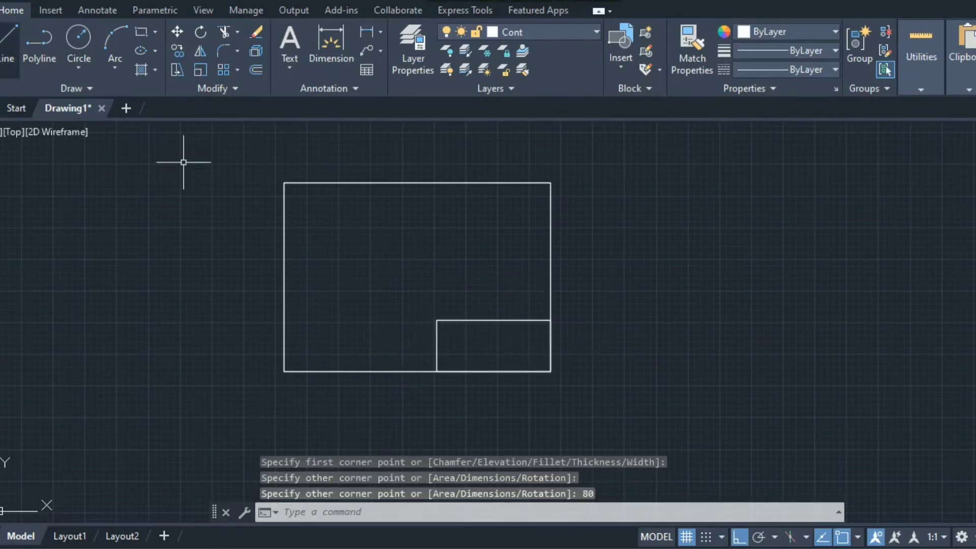
Draw a line along the title block's top edge.
{"action": "type", "text": "l"}
{"action": "key", "text": "Return"}
{"action": "left_click", "coordinate": [437, 320]}
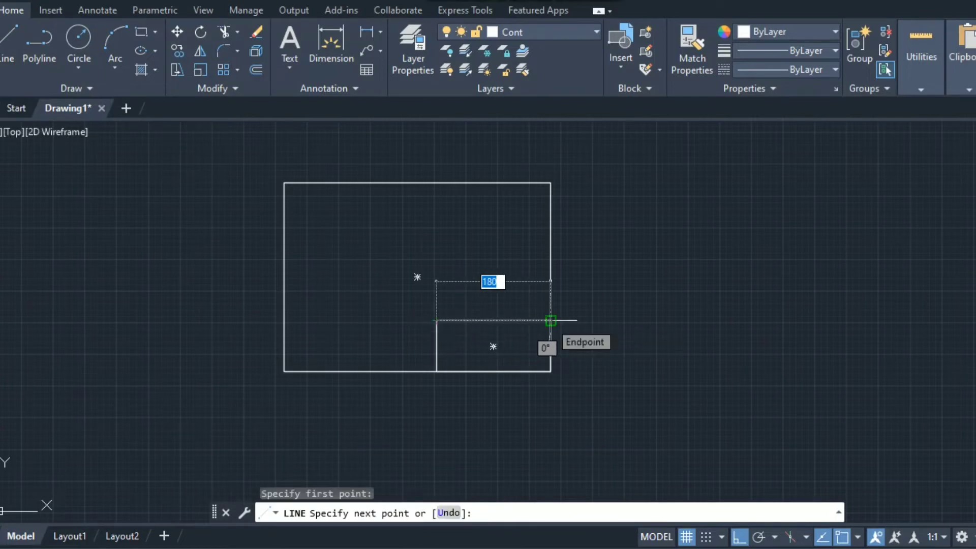
{"action": "left_click", "coordinate": [550, 320]}
{"action": "key", "text": "Escape"}
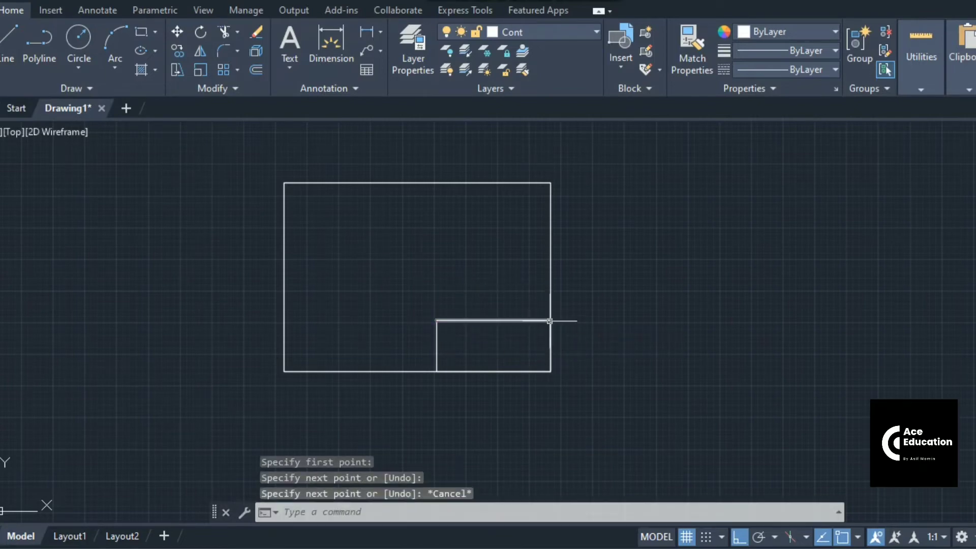
Copy the title block's top edge 16, 32, 48 and 64 units down as row dividers.
{"action": "left_click", "coordinate": [178, 50]}
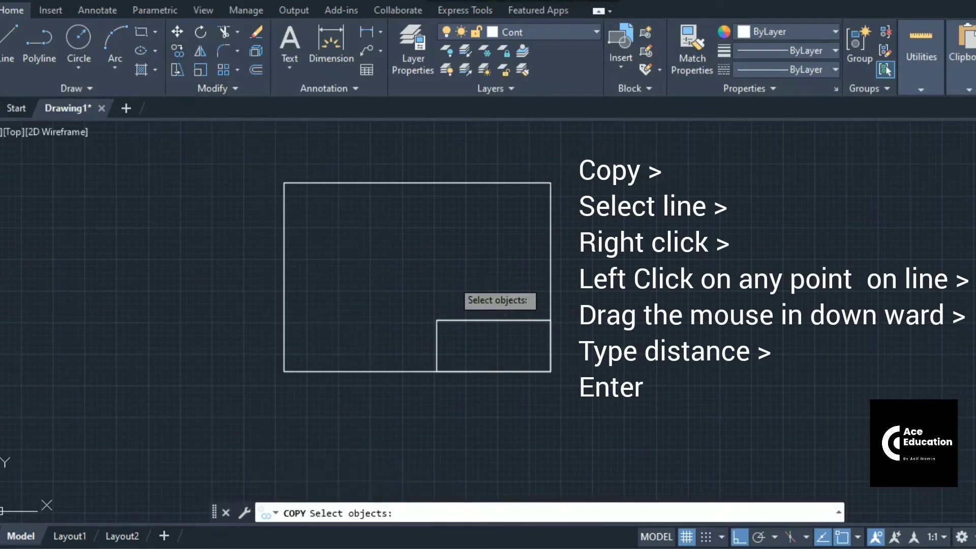
{"action": "left_click", "coordinate": [479, 319]}
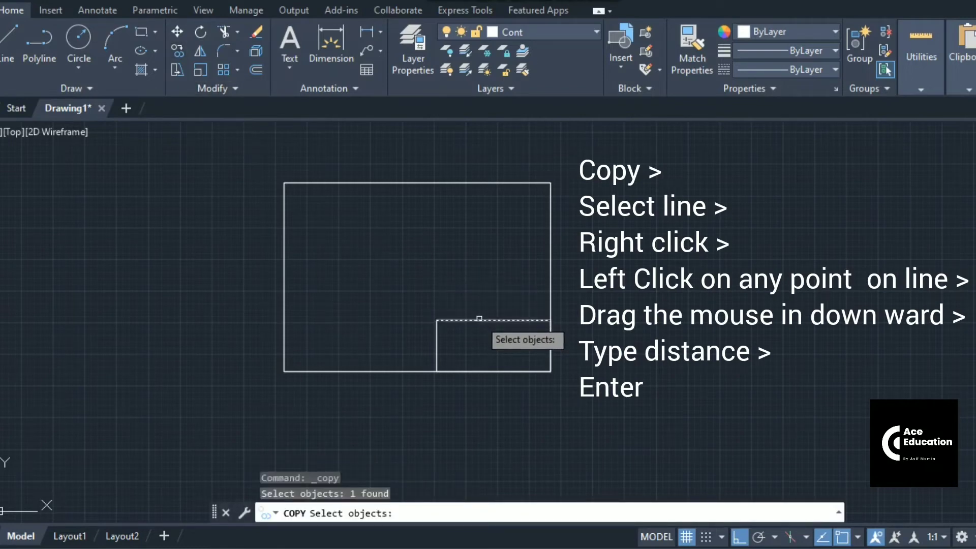
{"action": "right_click", "coordinate": [479, 319]}
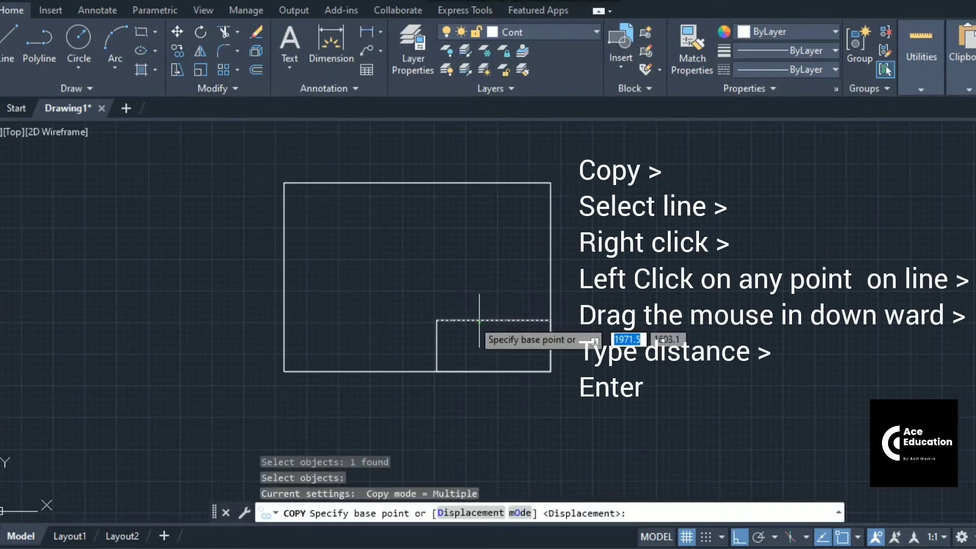
{"action": "left_click", "coordinate": [437, 320]}
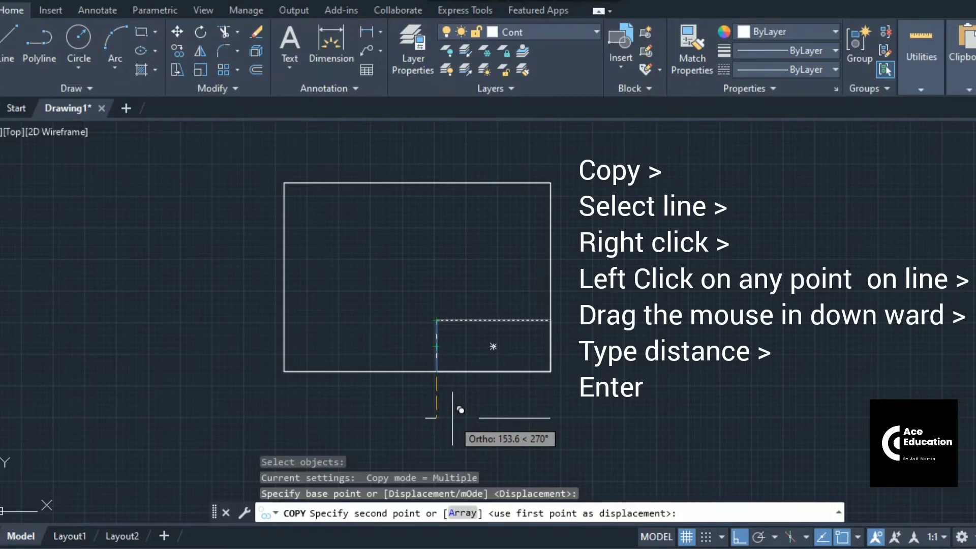
{"action": "type", "text": "16"}
{"action": "key", "text": "Return"}
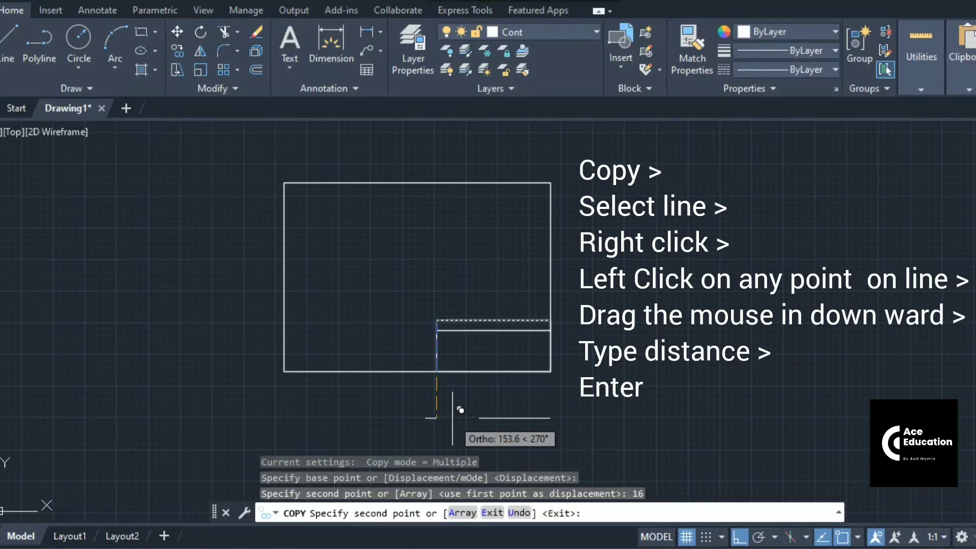
{"action": "type", "text": "32"}
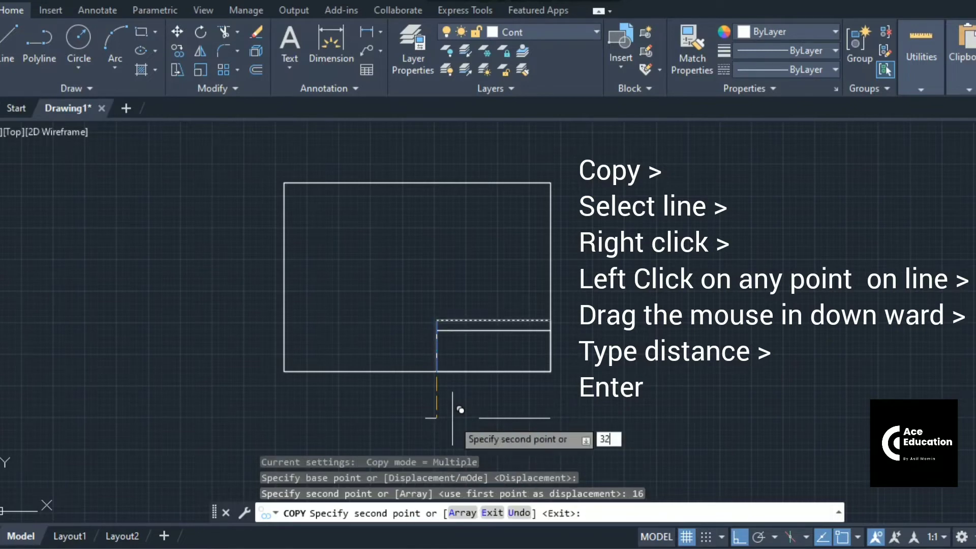
{"action": "key", "text": "Return"}
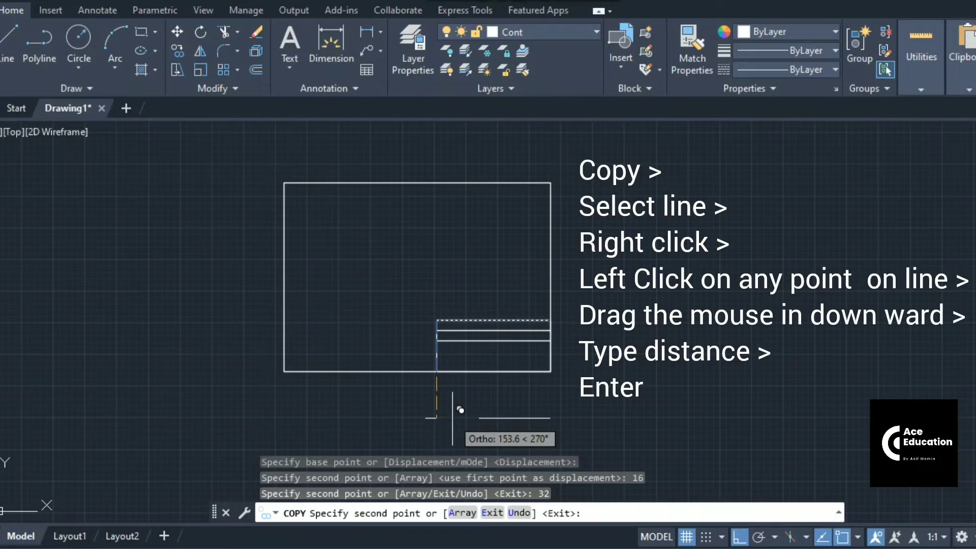
{"action": "type", "text": "48"}
{"action": "key", "text": "Return"}
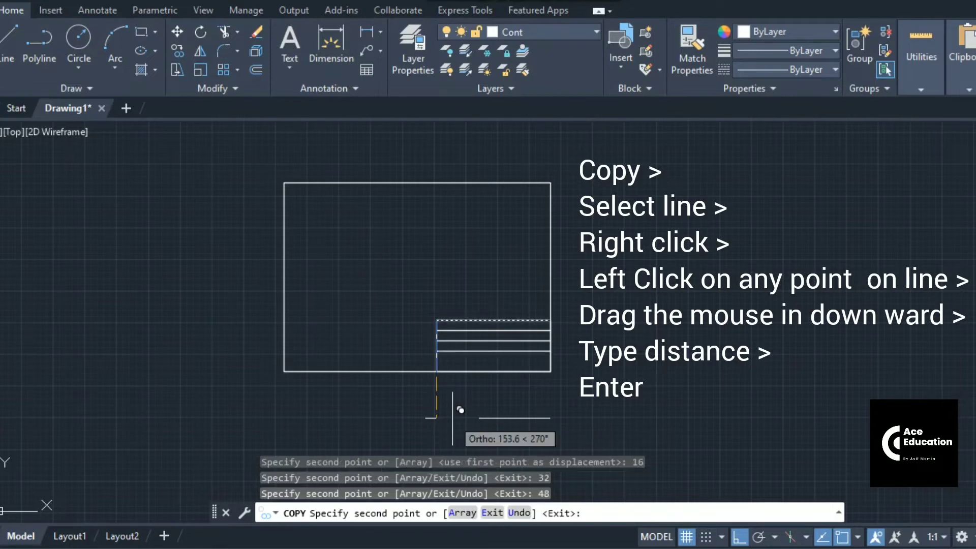
{"action": "type", "text": "64"}
{"action": "key", "text": "Return"}
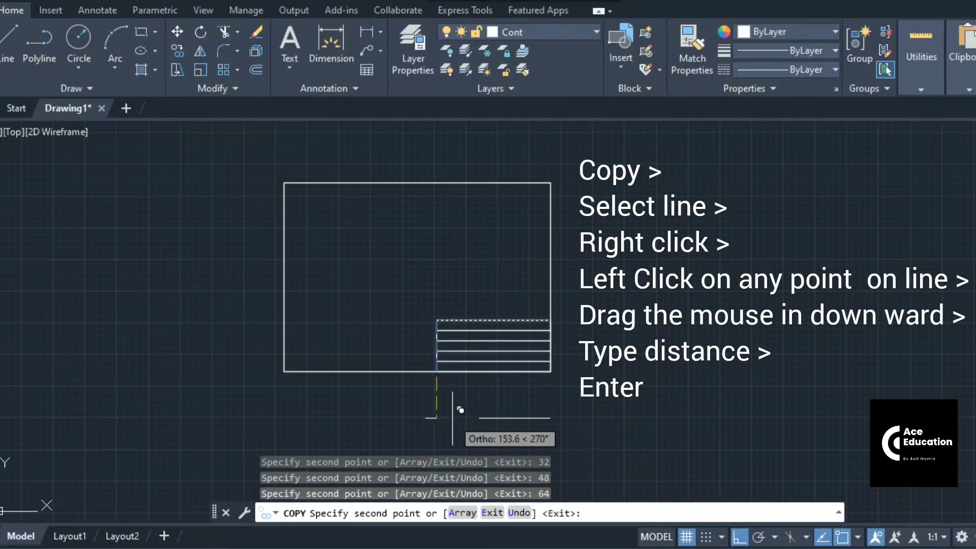
{"action": "key", "text": "Escape"}
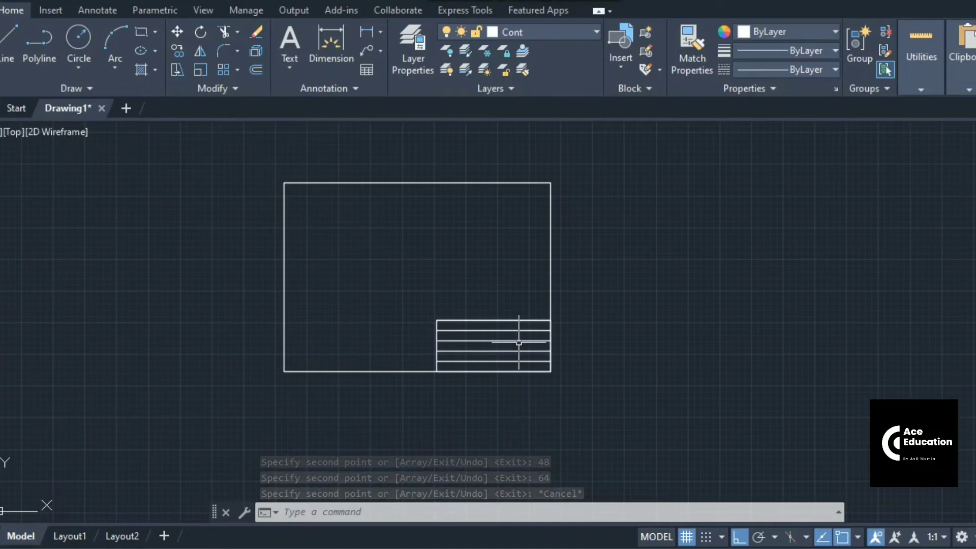
Add multiline text 'NAME: XYZ' spanning the title block's top row.
{"action": "scroll", "coordinate": [518, 343], "scroll_direction": "up", "scroll_amount": 4}
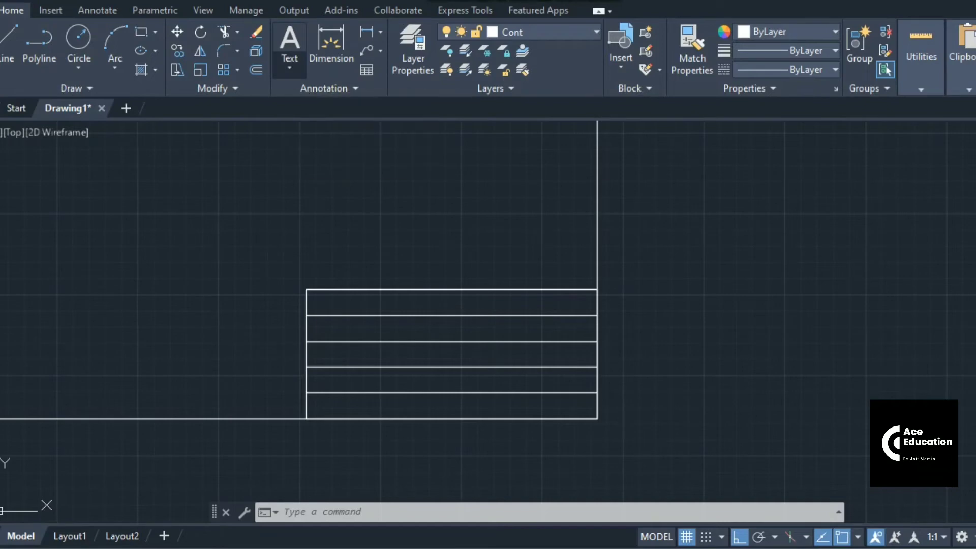
{"action": "left_click", "coordinate": [289, 67]}
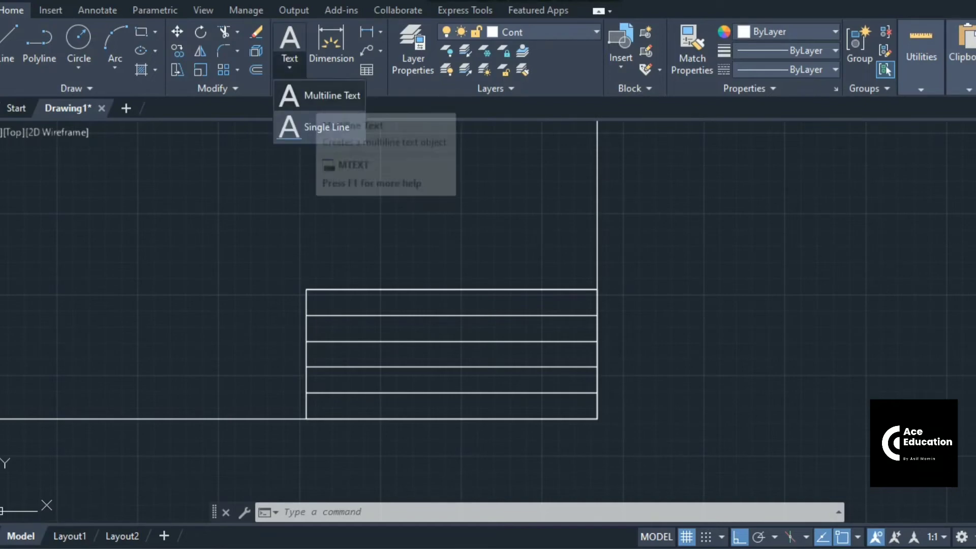
{"action": "left_click", "coordinate": [328, 96]}
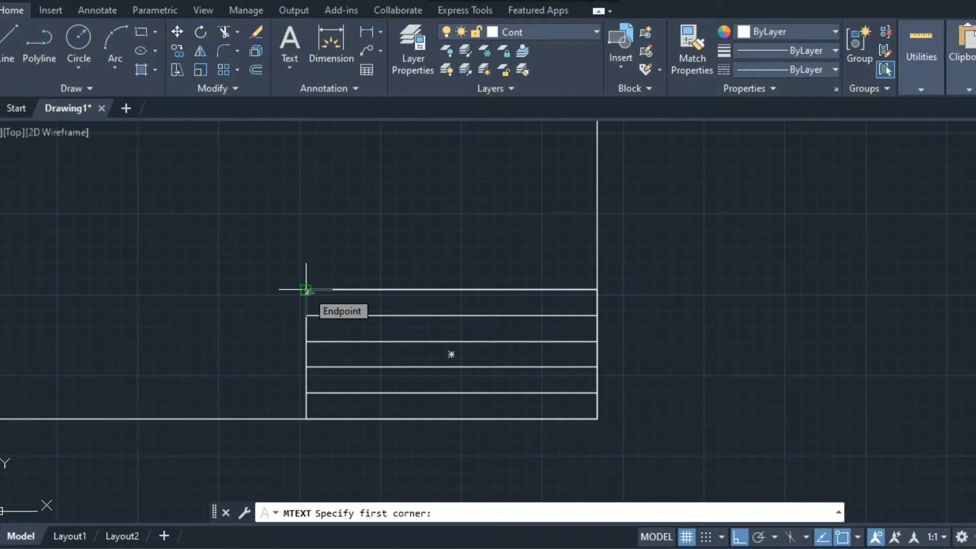
{"action": "left_click", "coordinate": [305, 290]}
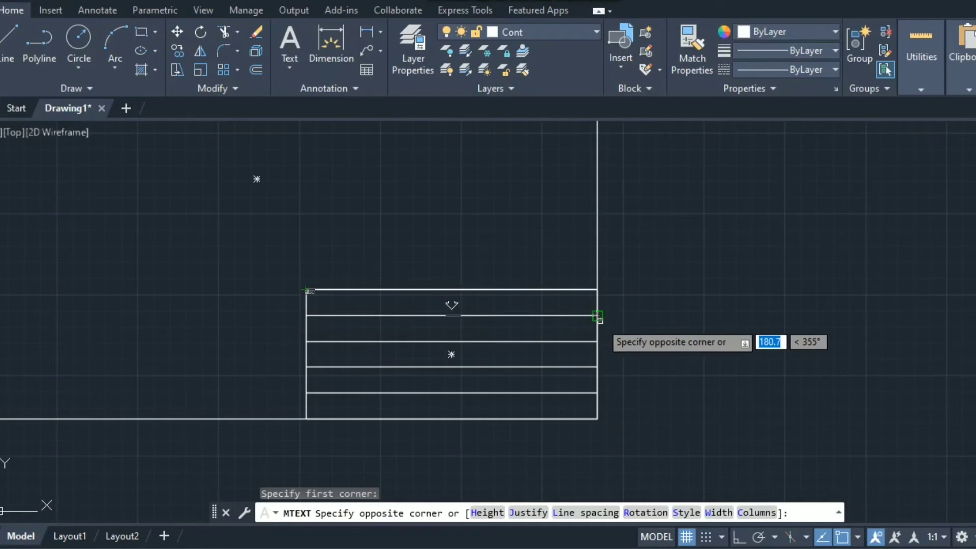
{"action": "left_click", "coordinate": [597, 315]}
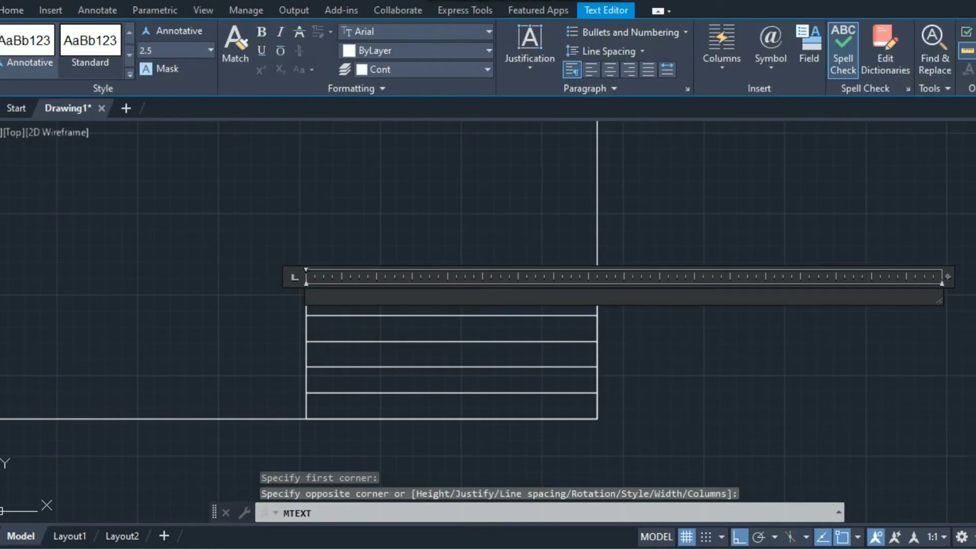
{"action": "type", "text": "NA ME"}
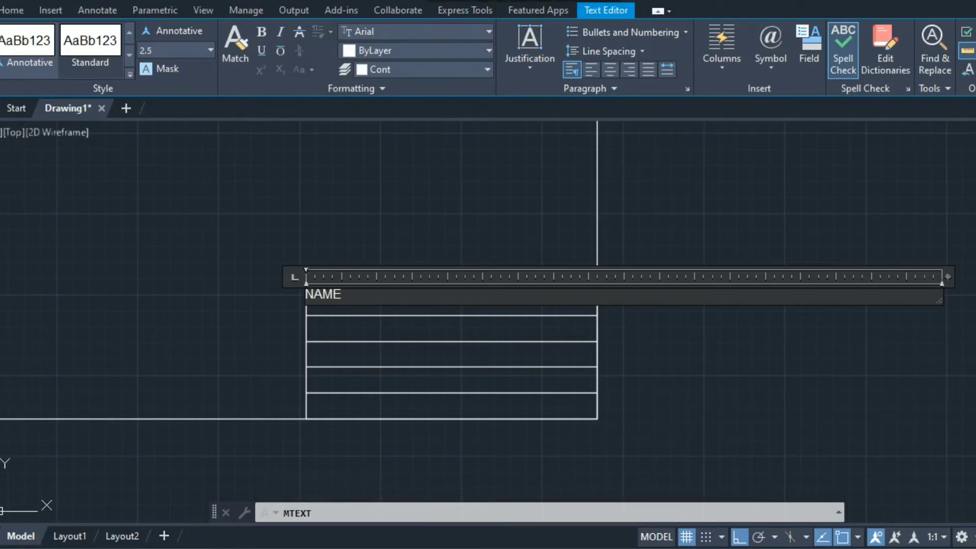
{"action": "type", "text": ":XYZ"}
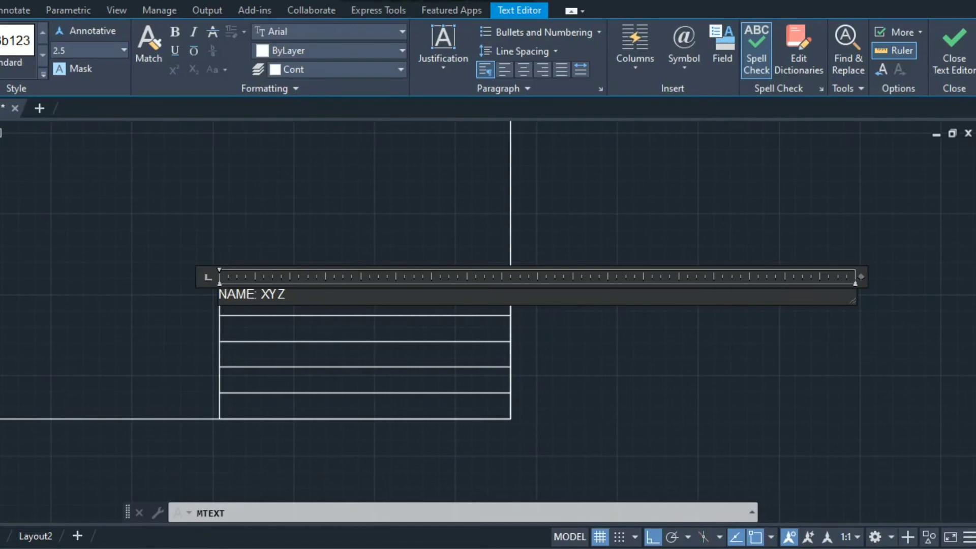
{"action": "left_click", "coordinate": [954, 48]}
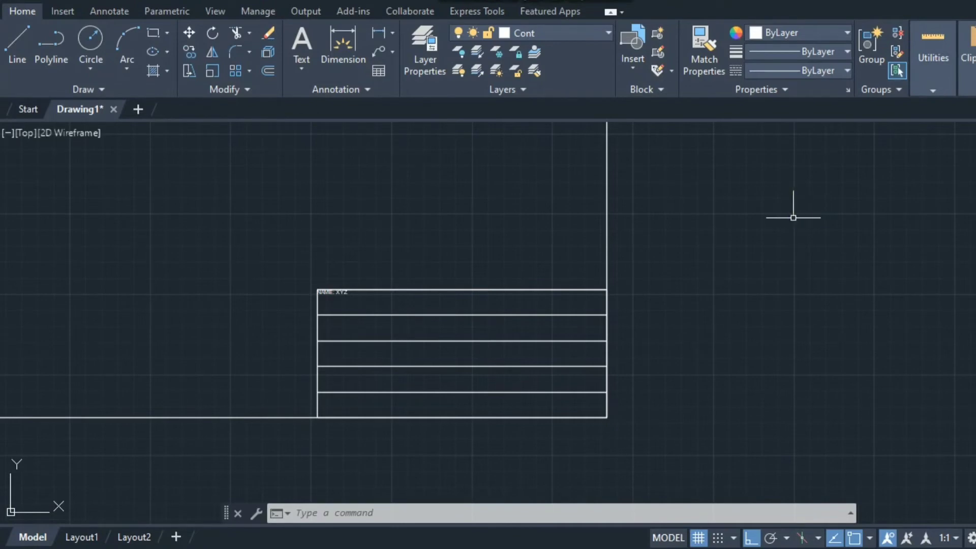
Select all the NAME: XYZ text and change its height to 7.
{"action": "double_click", "coordinate": [326, 292]}
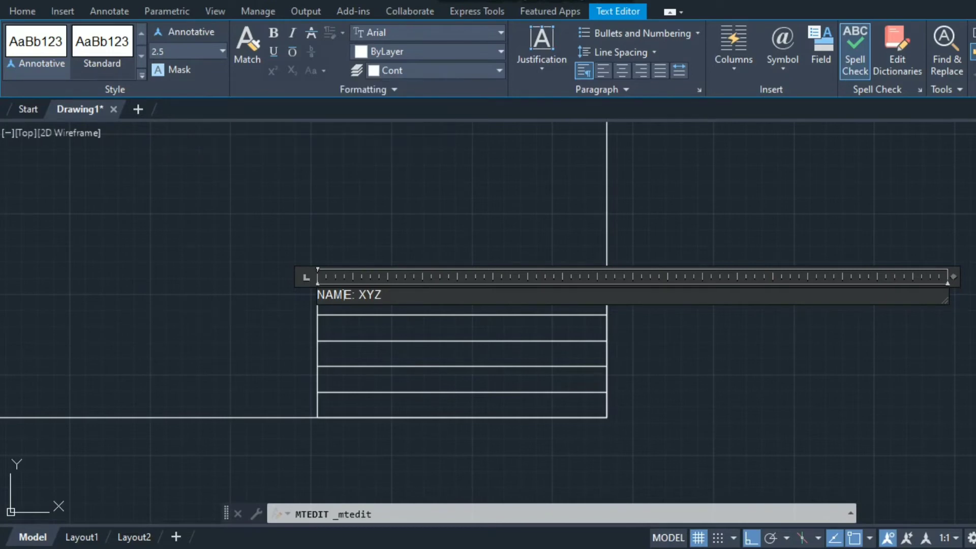
{"action": "left_click", "coordinate": [382, 295]}
{"action": "key", "text": "ctrl+a"}
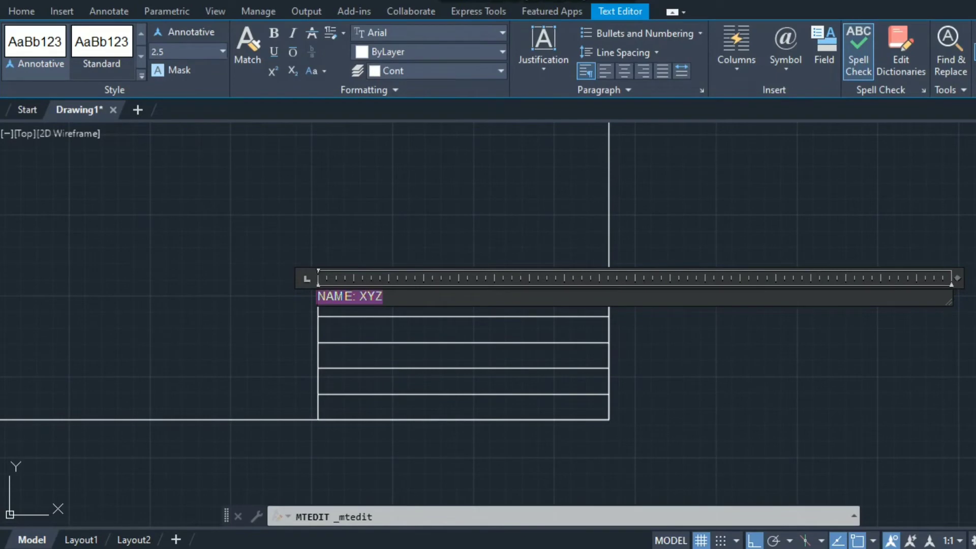
{"action": "left_click", "coordinate": [158, 51]}
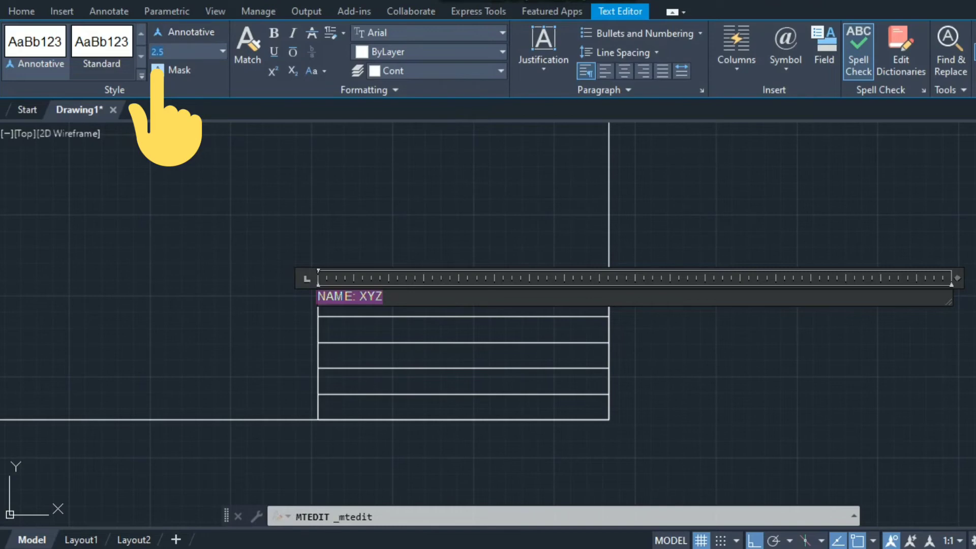
{"action": "type", "text": "7"}
{"action": "key", "text": "Return"}
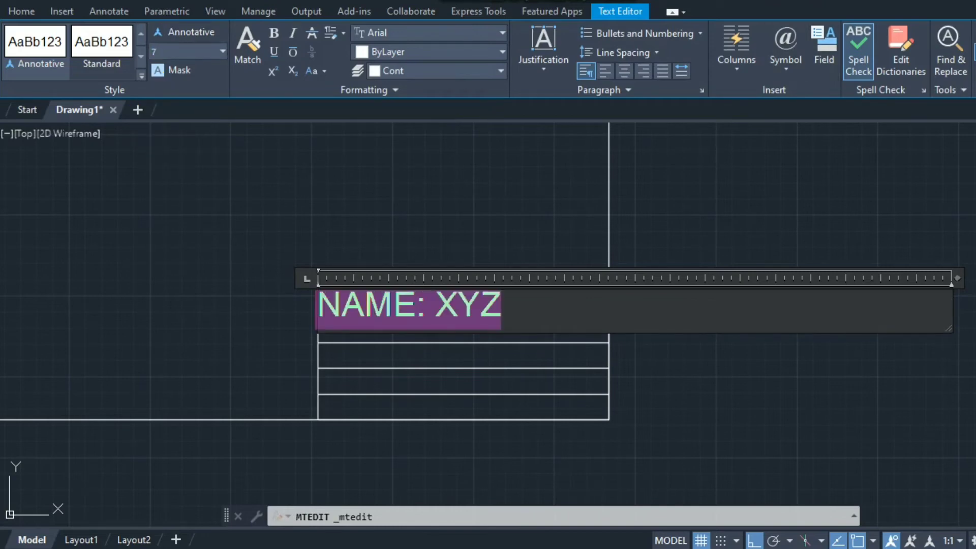
{"action": "key", "text": "Escape"}
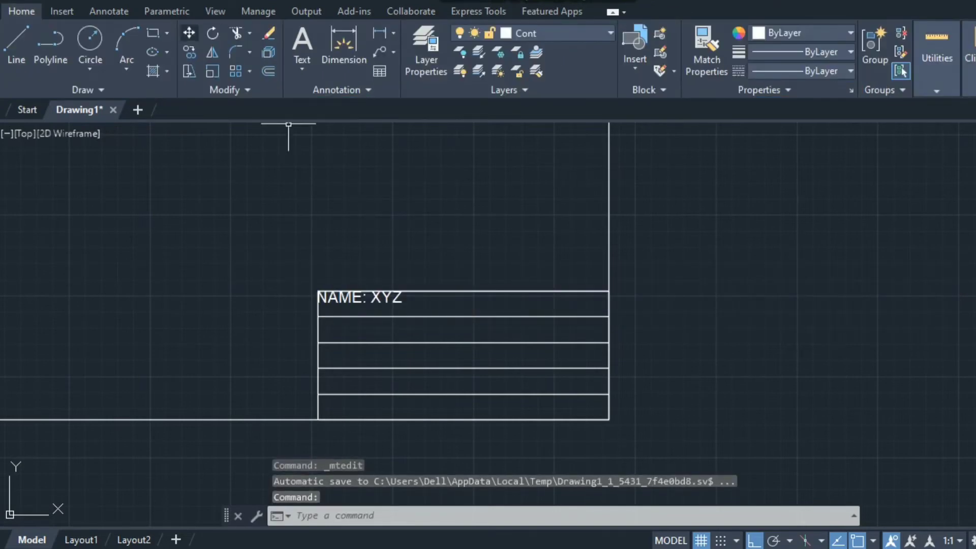
Turn Ortho off and make a first move attempt on the NAME: XYZ text.
{"action": "left_click", "coordinate": [189, 33]}
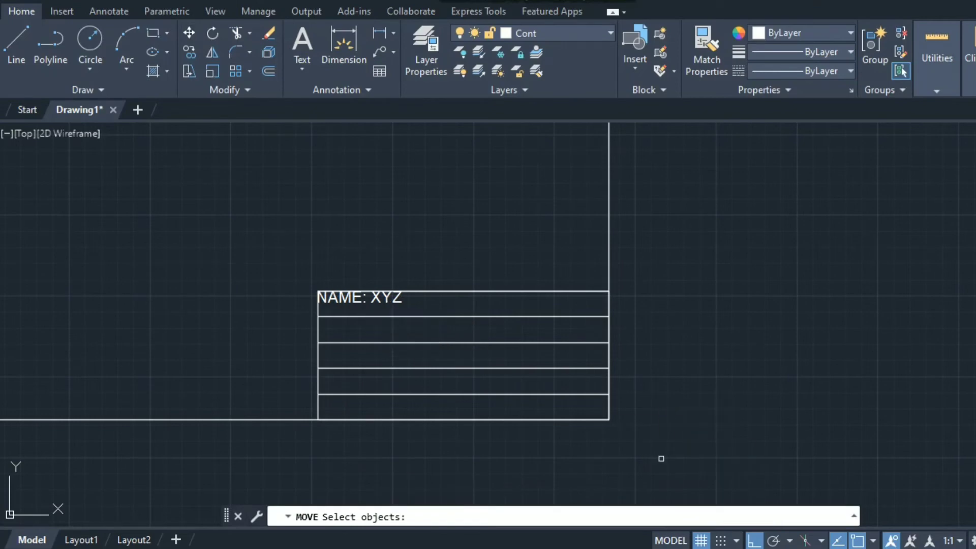
{"action": "key", "text": "F8"}
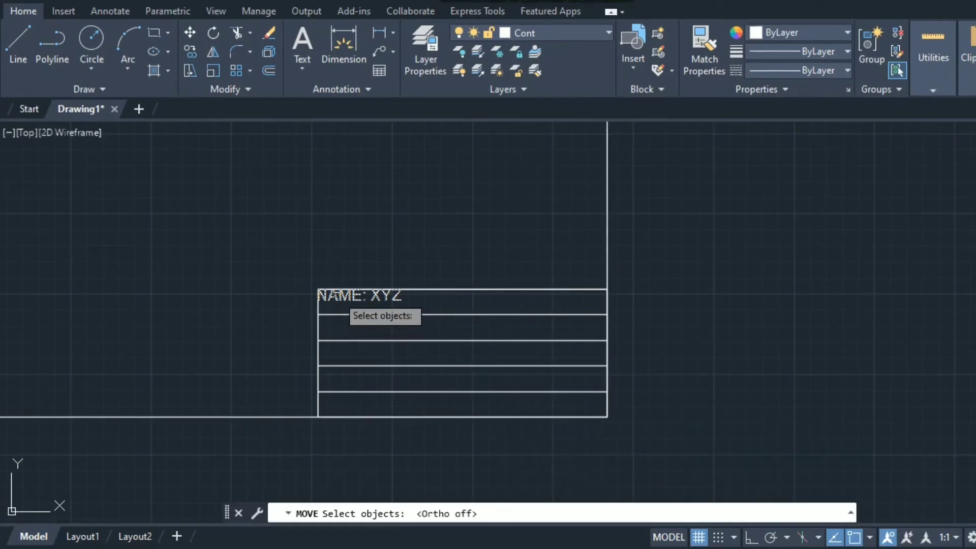
{"action": "left_click", "coordinate": [335, 295]}
{"action": "right_click", "coordinate": [349, 254]}
{"action": "left_click", "coordinate": [192, 124]}
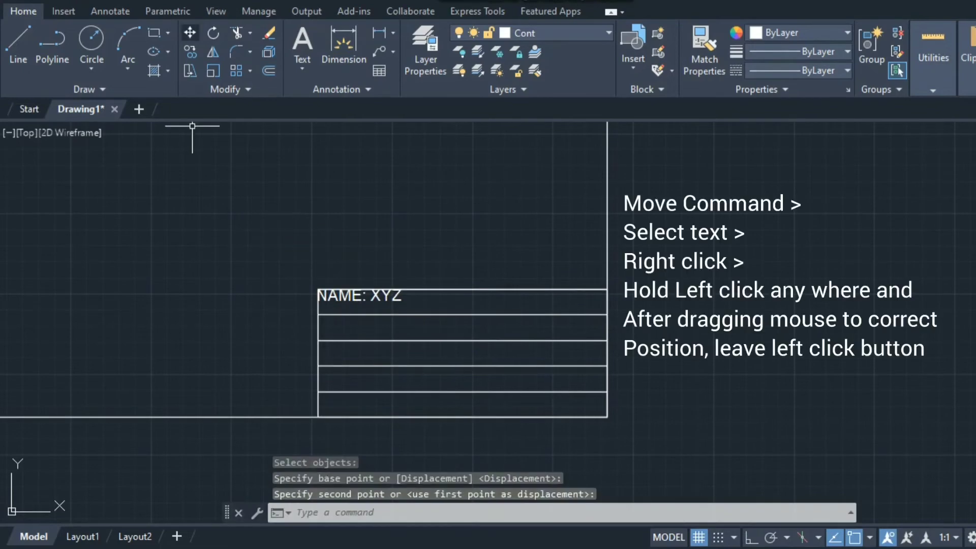
{"action": "left_click", "coordinate": [192, 124]}
Move the NAME: XYZ text down into the title block's top row.
{"action": "key", "text": "Return"}
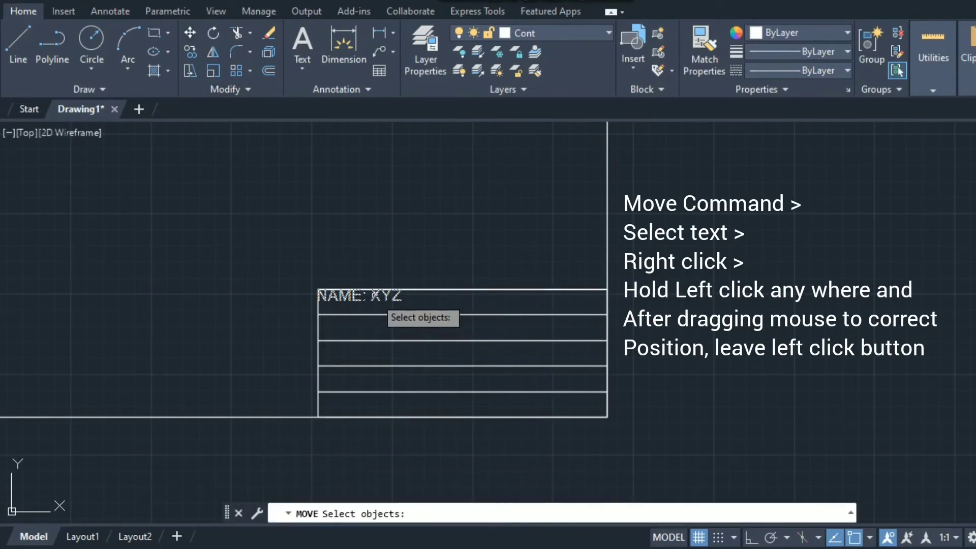
{"action": "left_click", "coordinate": [375, 296]}
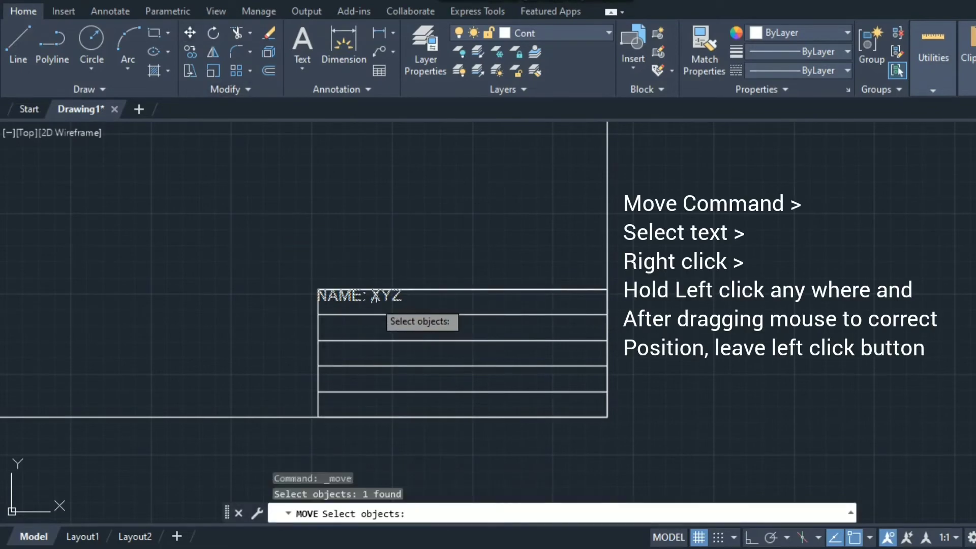
{"action": "right_click", "coordinate": [318, 217]}
{"action": "left_click_drag", "start_coordinate": [319, 217], "coordinate": [326, 226]}
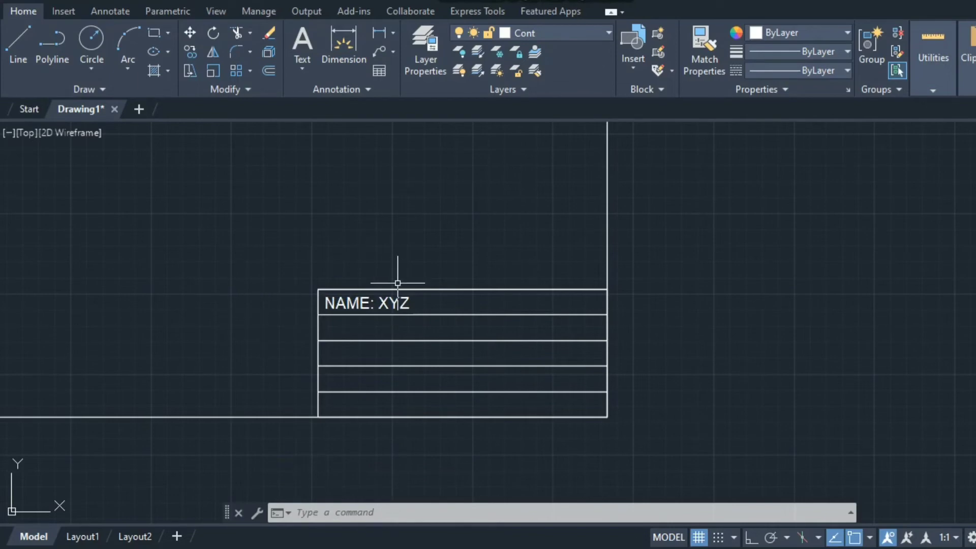
{"action": "scroll", "coordinate": [397, 283], "scroll_direction": "down", "scroll_amount": 4}
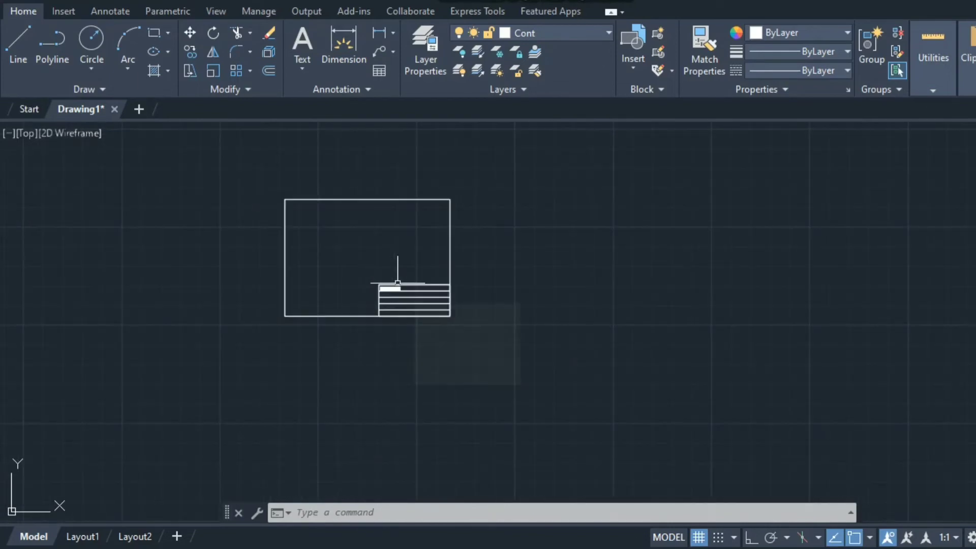
{"action": "mouse_move", "coordinate": [398, 282]}
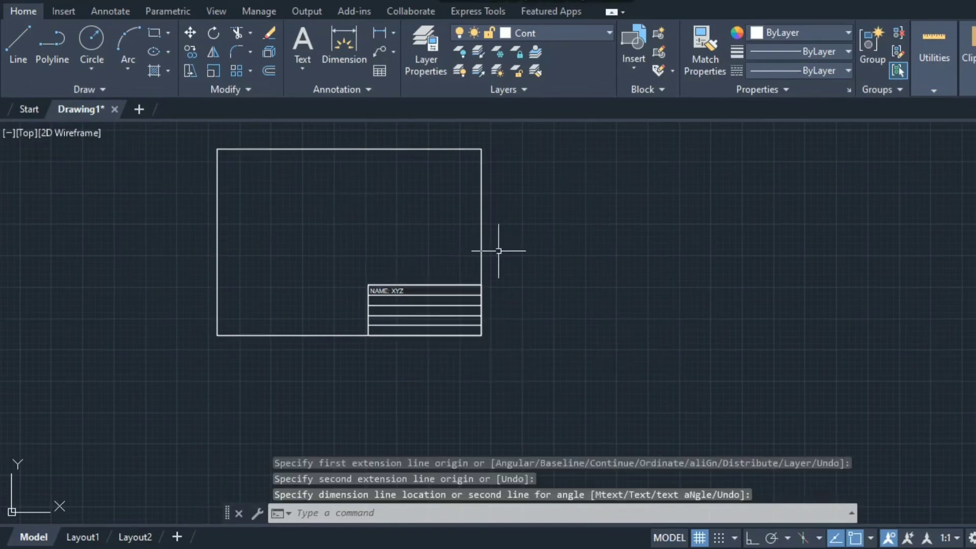
{"action": "scroll", "coordinate": [350, 238], "scroll_direction": "up", "scroll_amount": 2}
{"action": "scroll", "coordinate": [350, 238], "scroll_direction": "up", "scroll_amount": 2}
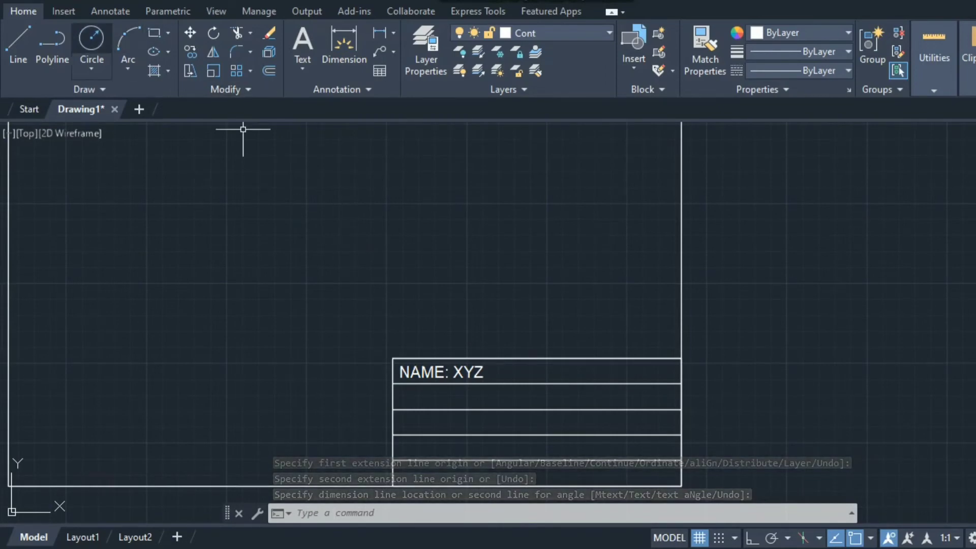
Draw a circle near the upper left of the border.
{"action": "type", "text": "c"}
{"action": "key", "text": "Return"}
{"action": "left_click", "coordinate": [152, 205]}
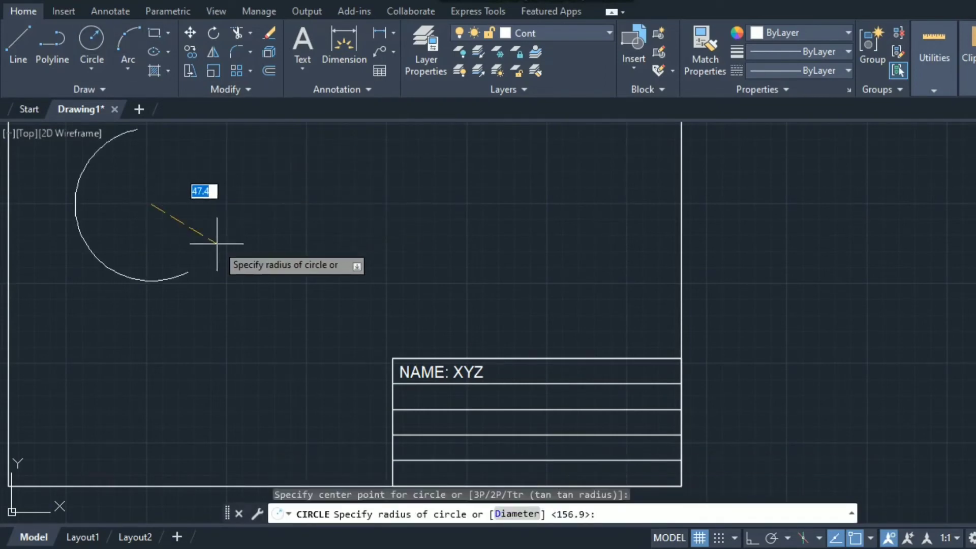
{"action": "left_click", "coordinate": [232, 249]}
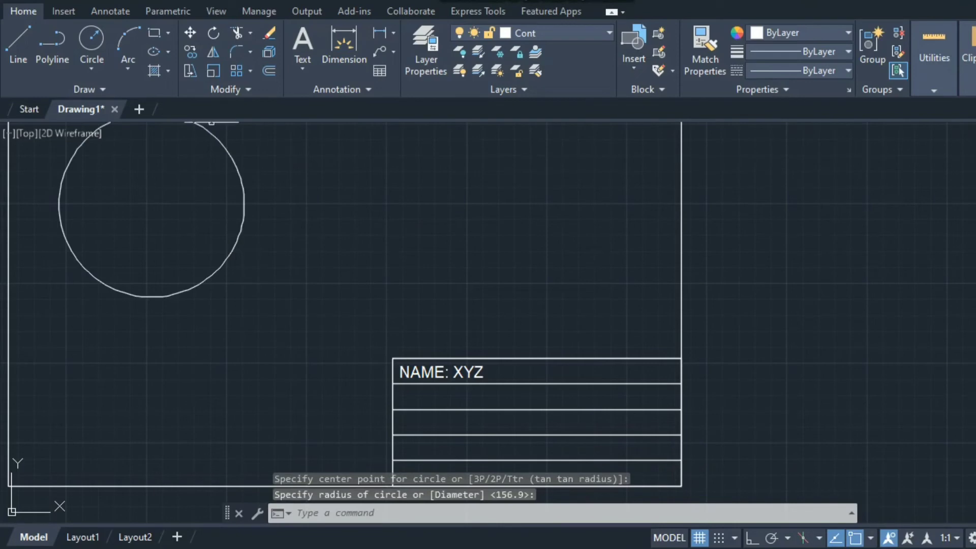
Draw a rectangle to the right of the circle.
{"action": "left_click", "coordinate": [154, 32]}
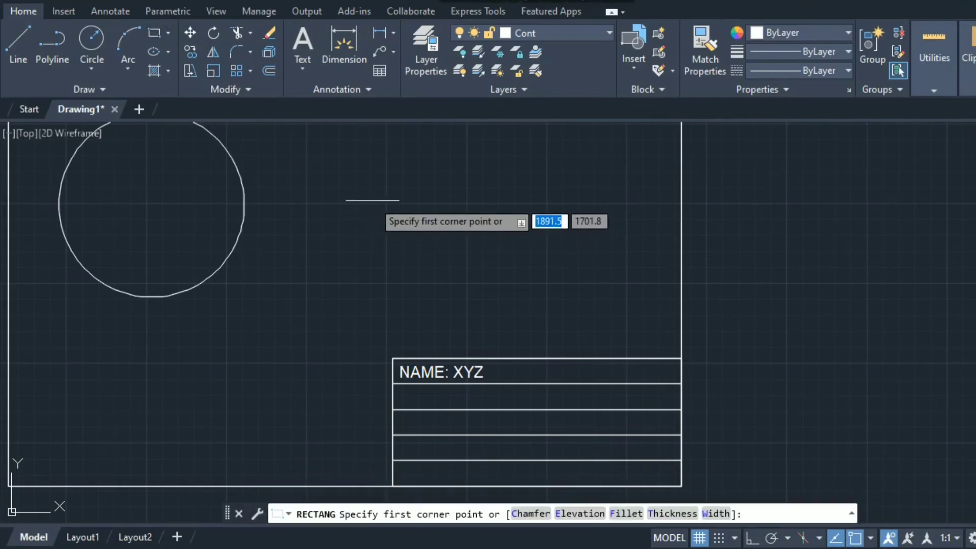
{"action": "left_click", "coordinate": [373, 201]}
{"action": "left_click", "coordinate": [559, 250]}
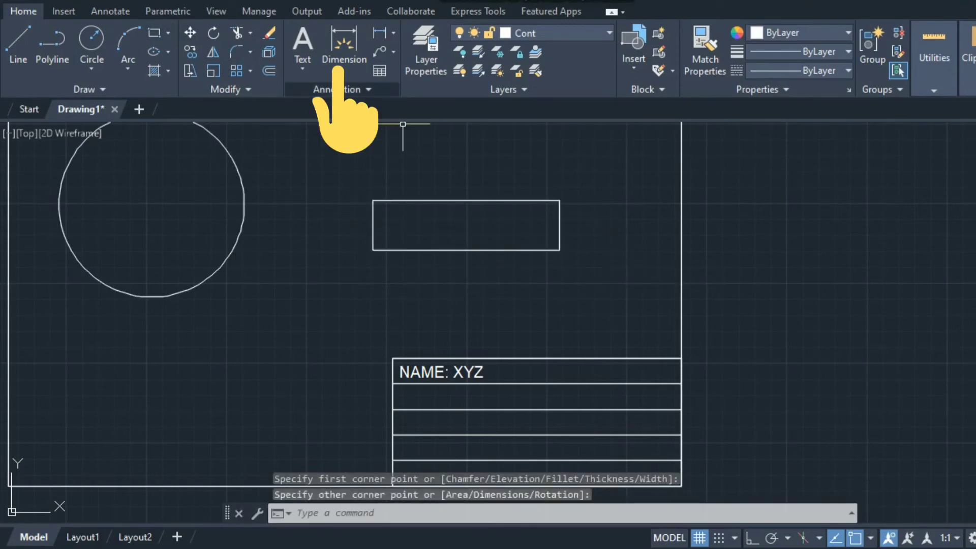
Dimension the rectangle's bottom edge with a 116.5 linear dimension placed below it.
{"action": "left_click", "coordinate": [344, 46]}
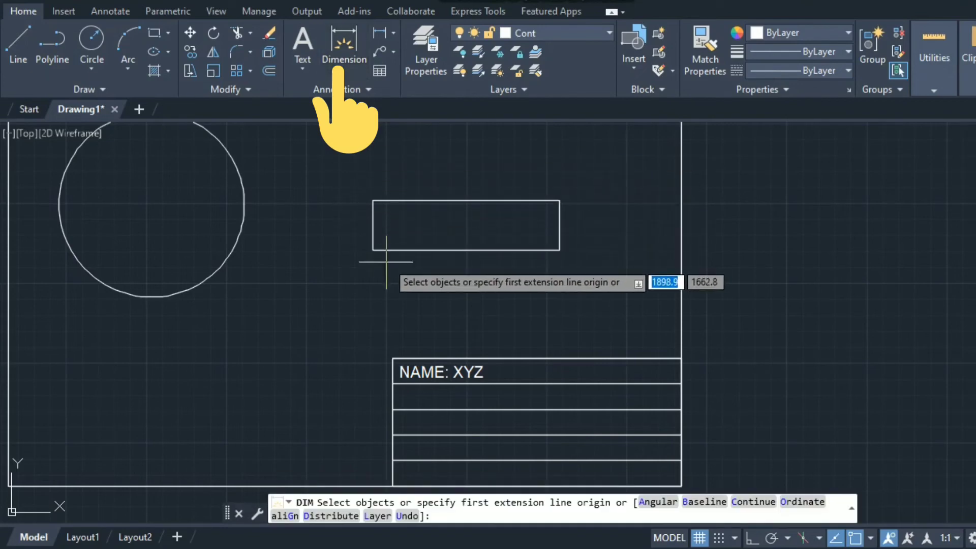
{"action": "left_click", "coordinate": [372, 250]}
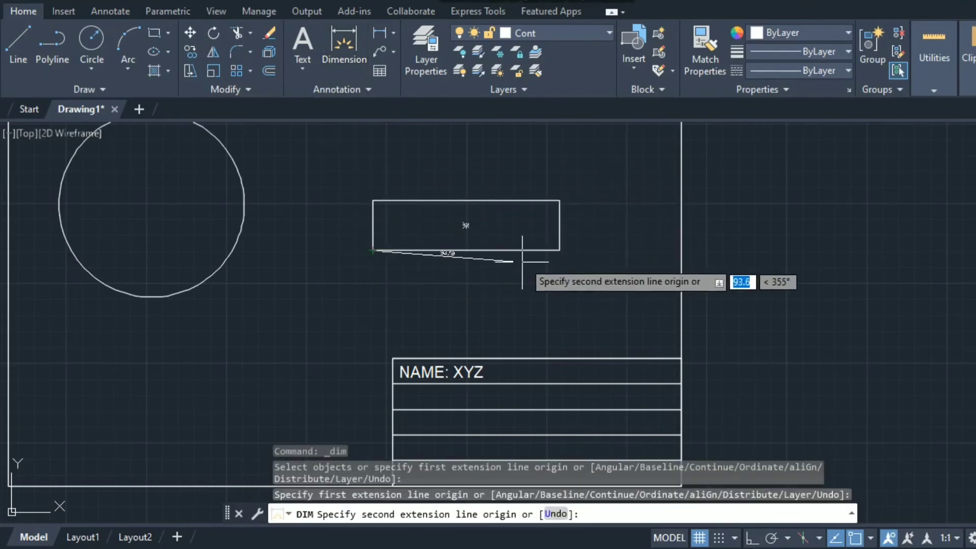
{"action": "left_click", "coordinate": [559, 250]}
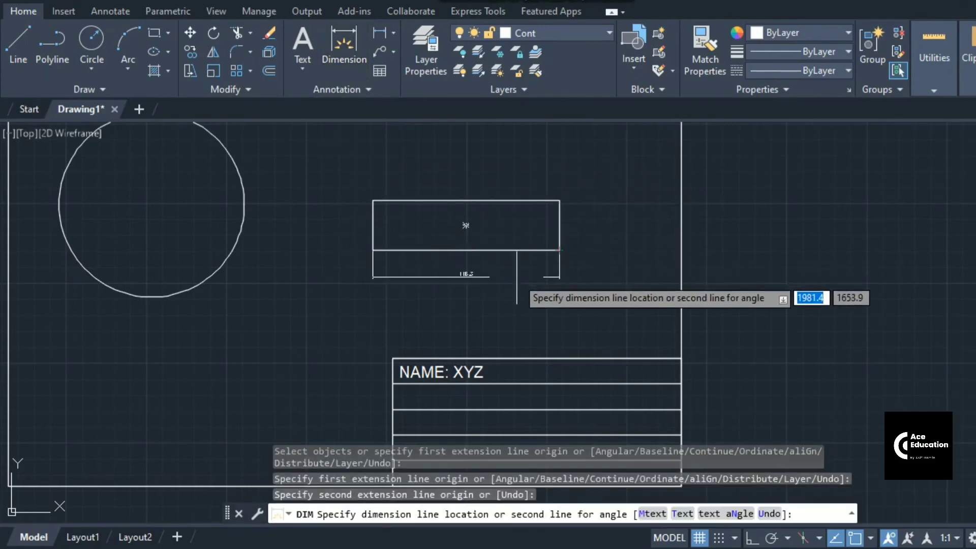
{"action": "left_click", "coordinate": [517, 277]}
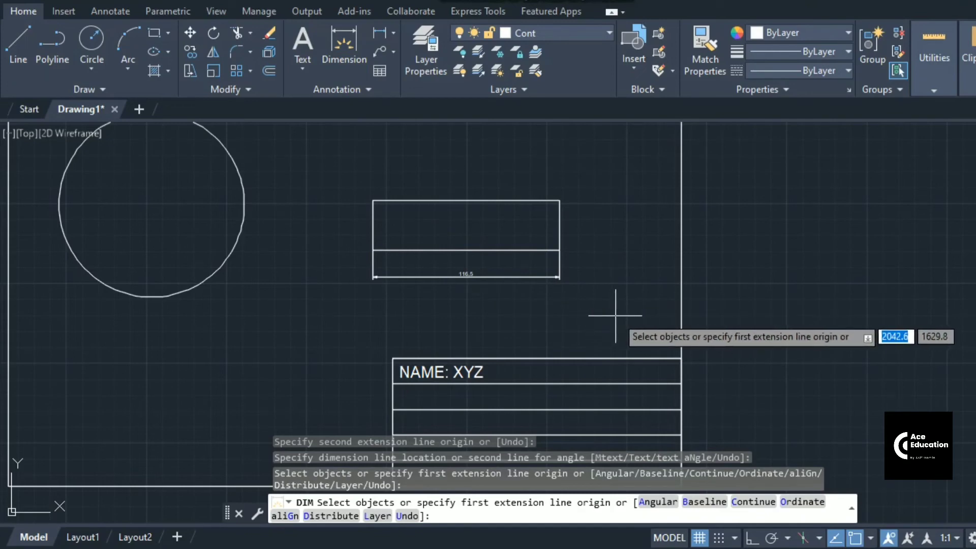
Add a diameter dimension to the circle, with its leader placed up-right outside the circle.
{"action": "scroll", "coordinate": [634, 289], "scroll_direction": "down", "scroll_amount": 2}
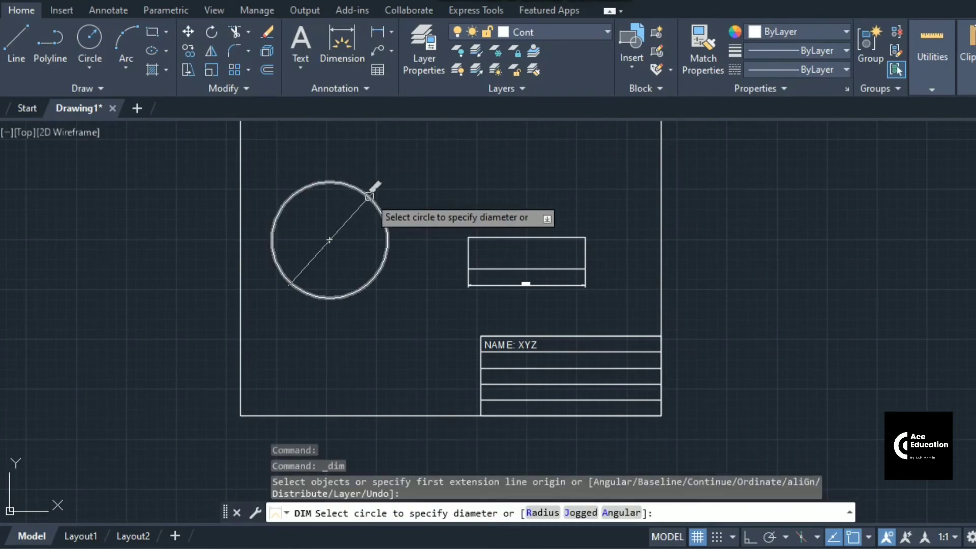
{"action": "left_click", "coordinate": [369, 196]}
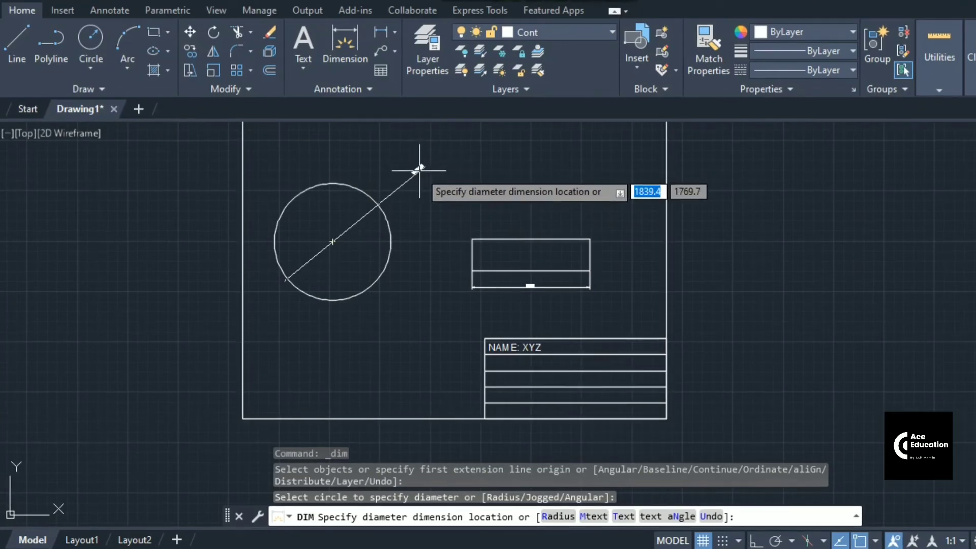
{"action": "left_click", "coordinate": [420, 170]}
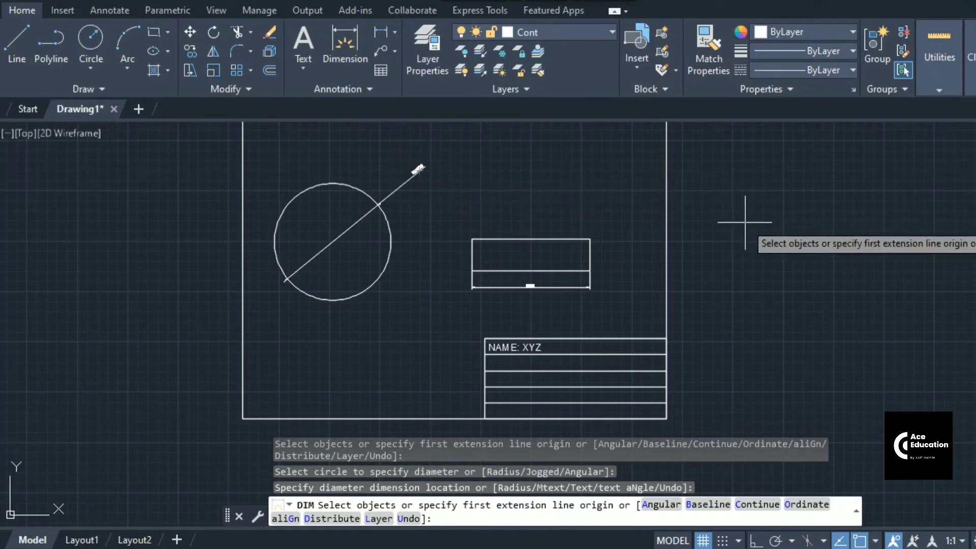
{"action": "key", "text": "Return"}
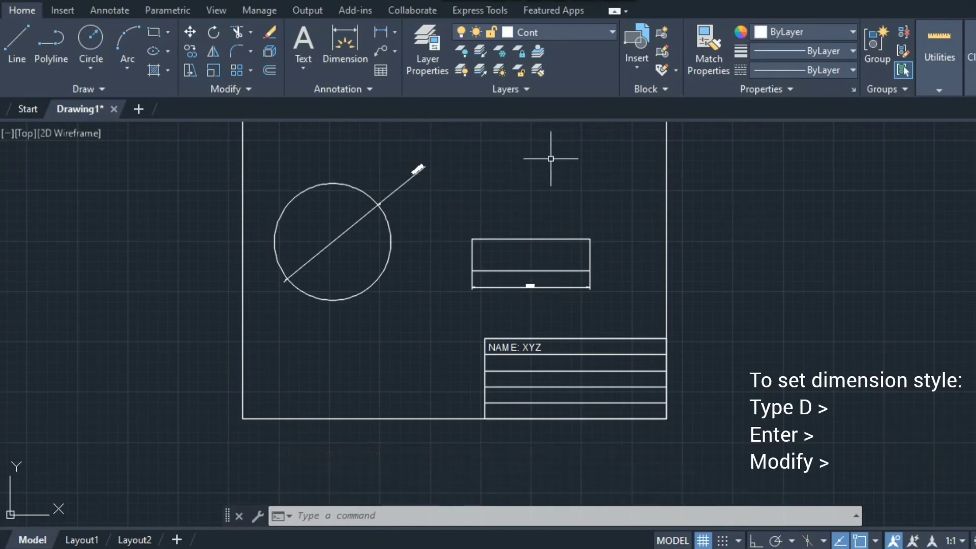
Open the ISO-25 dimension style for modification and enter 2 for extension-line offset from origin.
{"action": "type", "text": "d"}
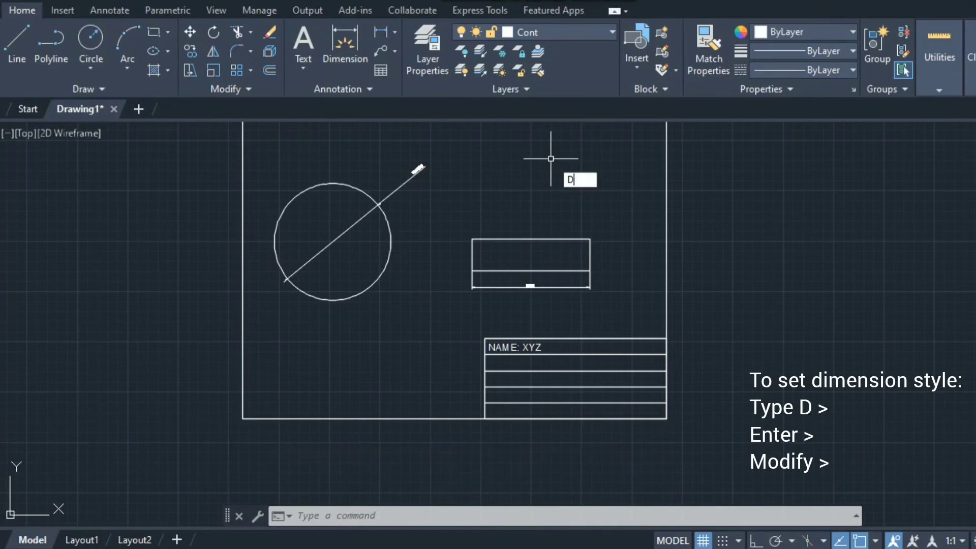
{"action": "key", "text": "Return"}
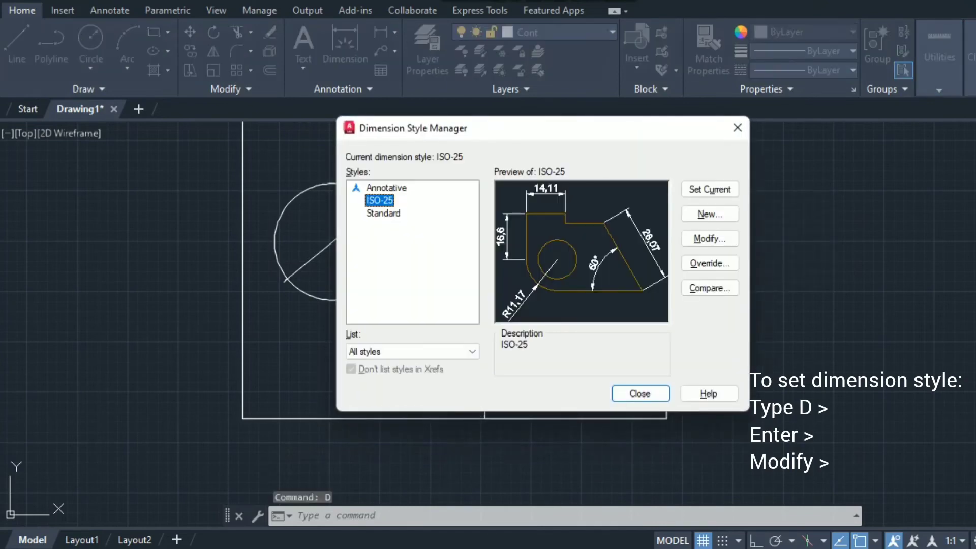
{"action": "left_click", "coordinate": [710, 238]}
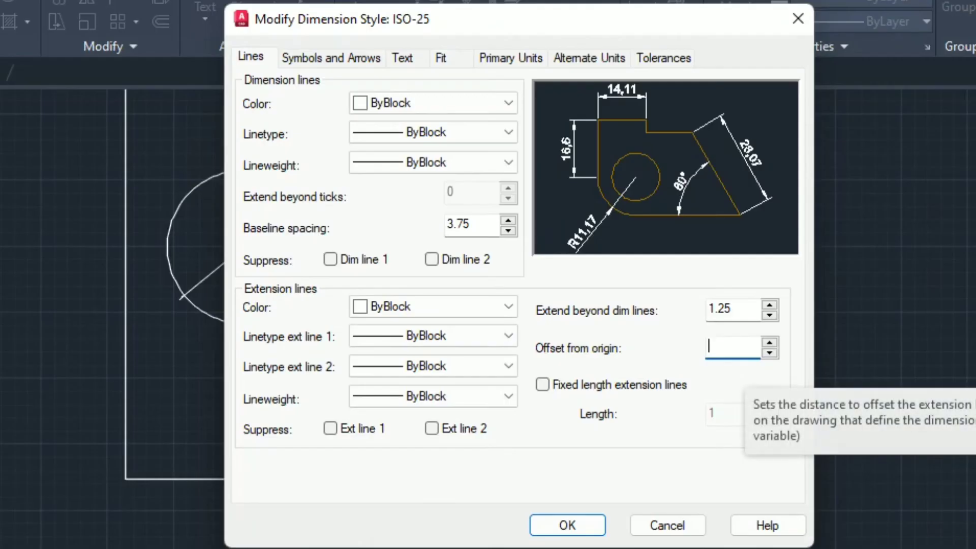
{"action": "type", "text": "2"}
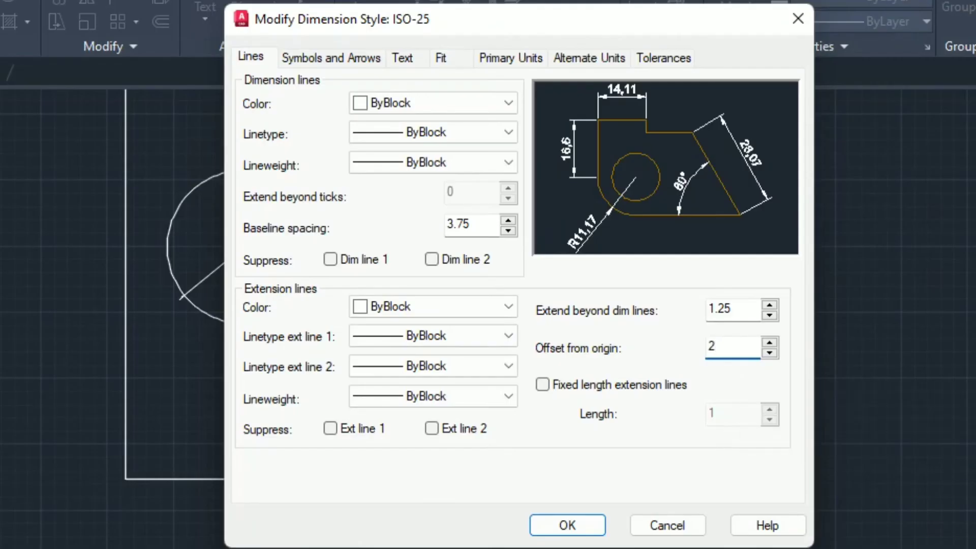
Change the ISO-25 arrow size from 8 to 6.
{"action": "left_click", "coordinate": [303, 55]}
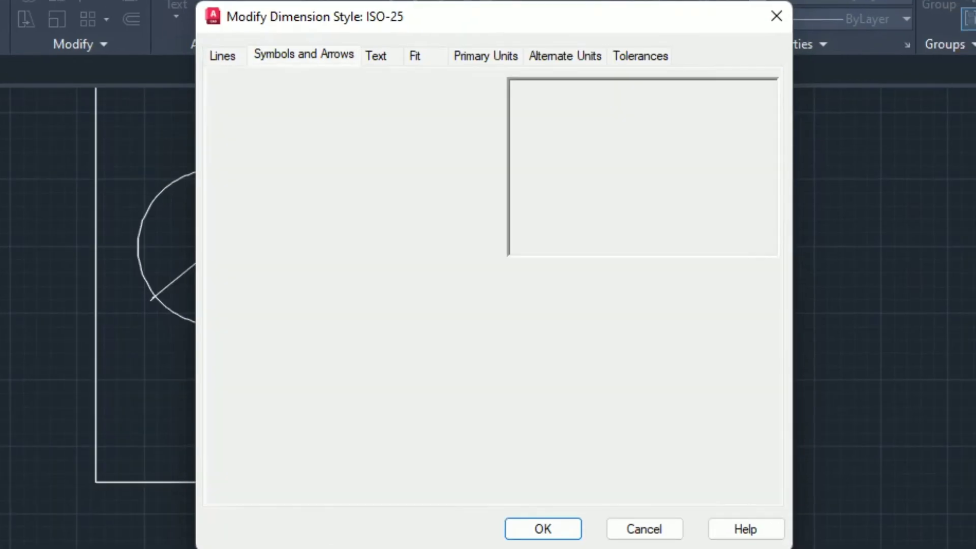
{"action": "double_click", "coordinate": [244, 267]}
{"action": "type", "text": "8"}
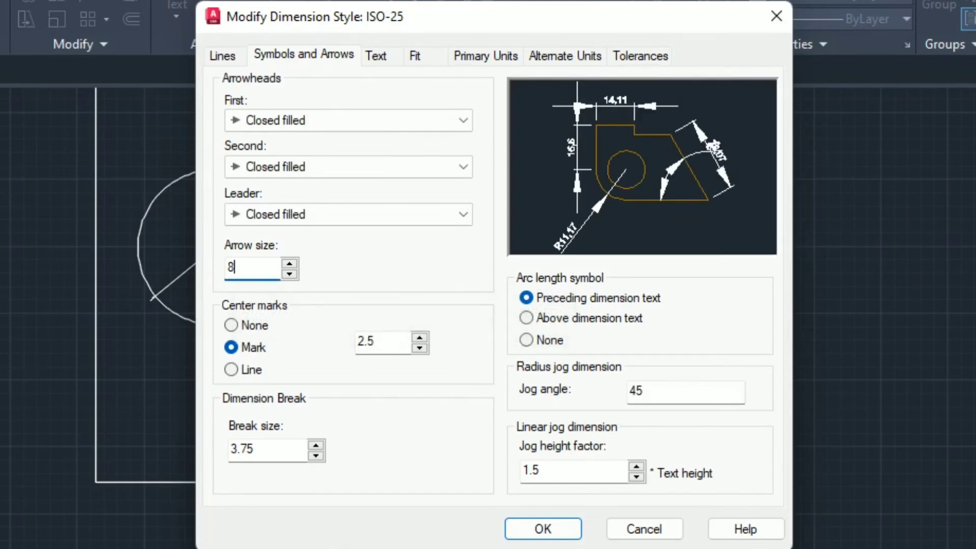
{"action": "key", "text": "BackSpace"}
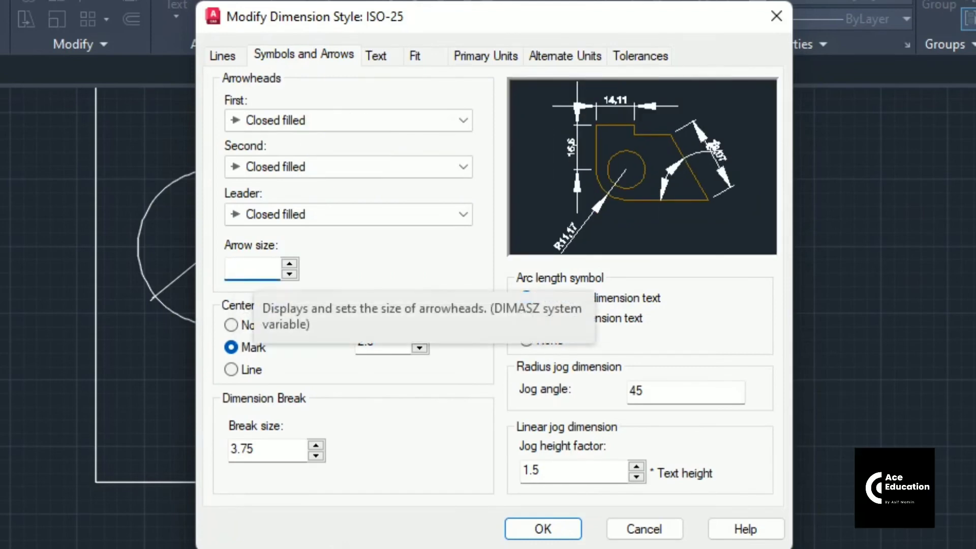
{"action": "type", "text": "6"}
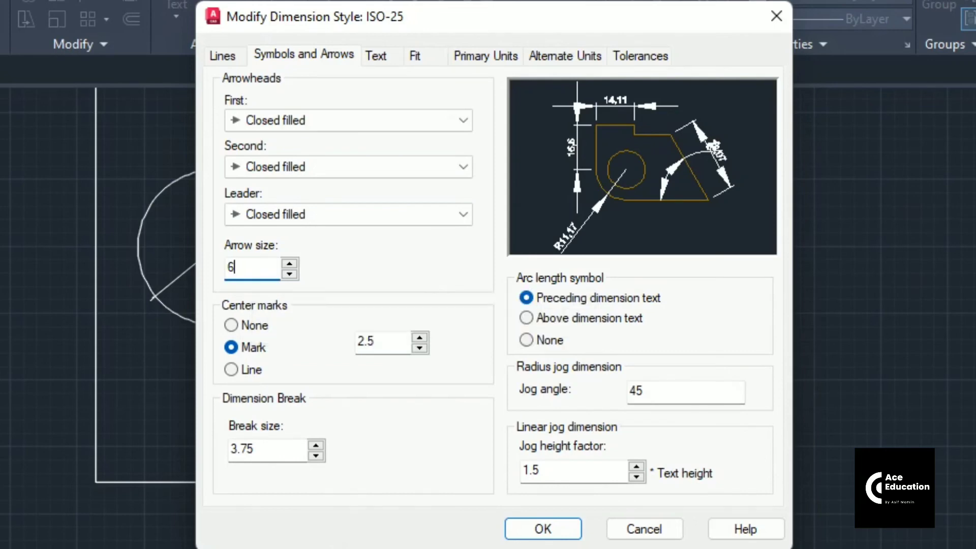
{"action": "key", "text": "BackSpace"}
Replace text height 2.5 with 6, choose ISO standard alignment, and set offset from dimension line to 1.
{"action": "type", "text": "6"}
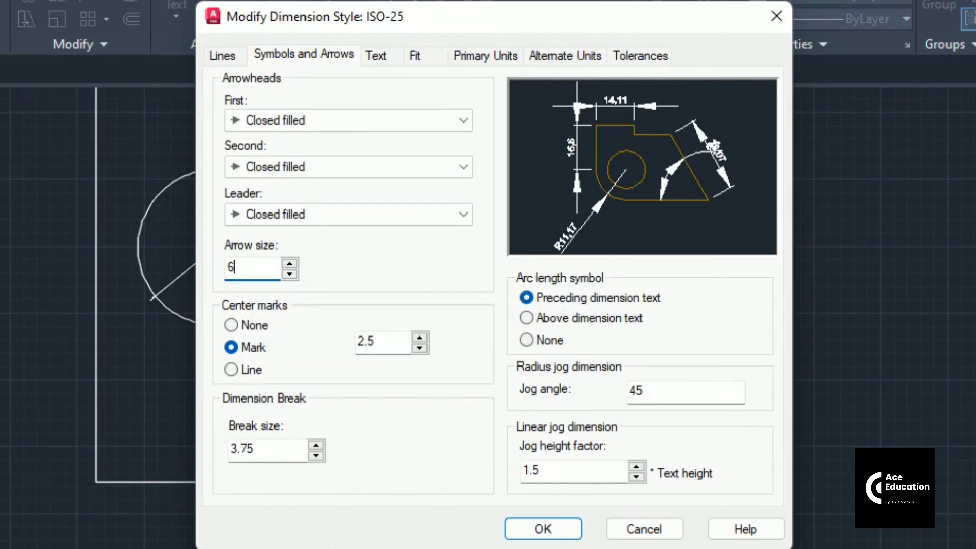
{"action": "left_click", "coordinate": [377, 57]}
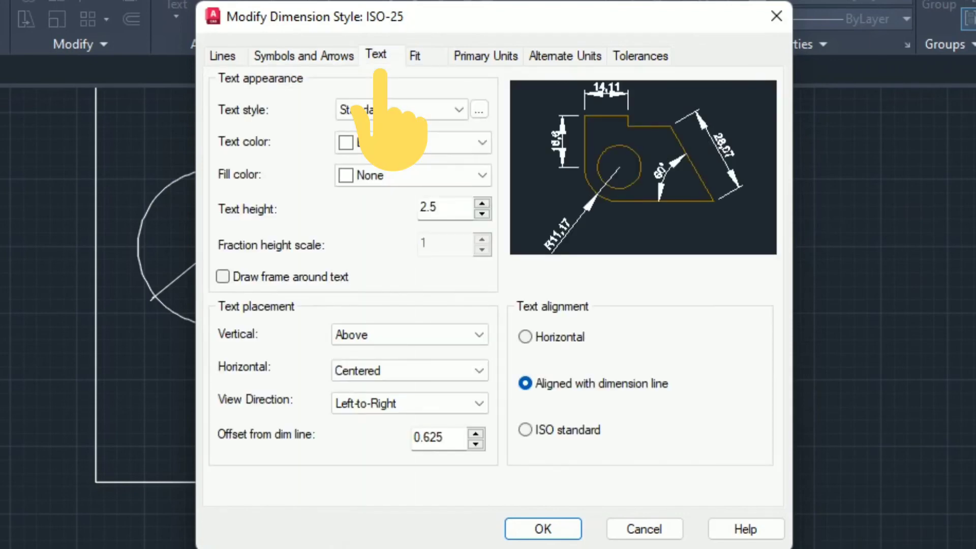
{"action": "left_click", "coordinate": [436, 207]}
{"action": "key", "text": "BackSpace"}
{"action": "key", "text": "BackSpace"}
{"action": "key", "text": "BackSpace"}
{"action": "type", "text": "6"}
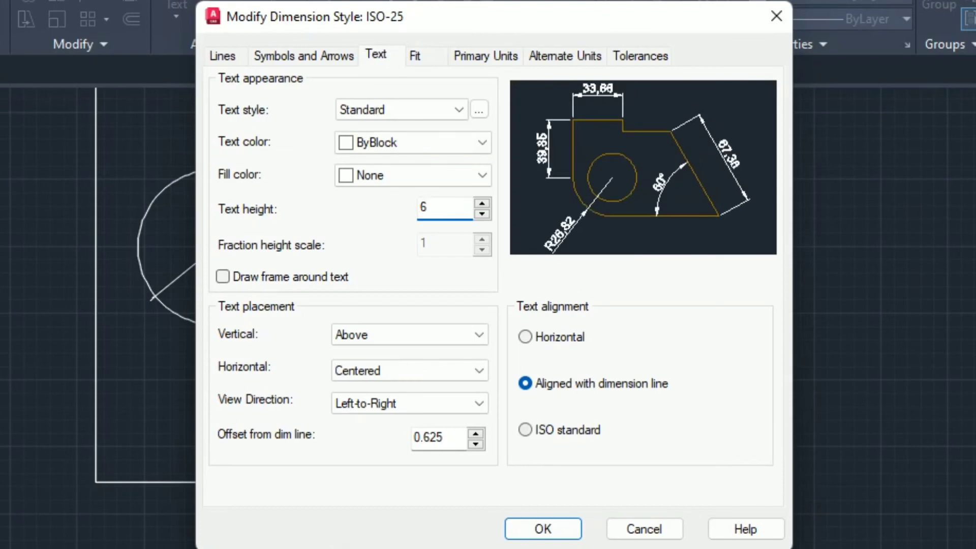
{"action": "left_click", "coordinate": [525, 429]}
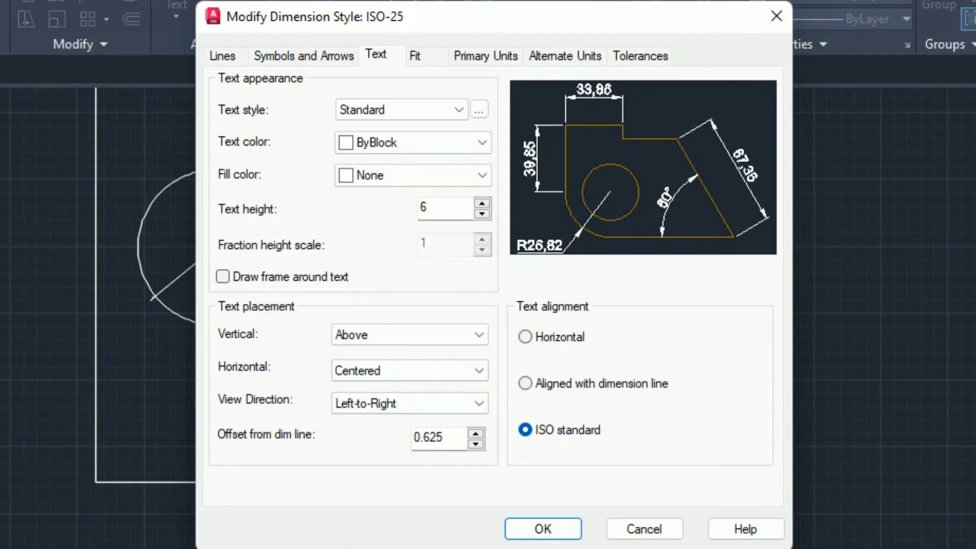
{"action": "left_click", "coordinate": [442, 437]}
{"action": "key", "text": "BackSpace"}
{"action": "key", "text": "BackSpace"}
{"action": "key", "text": "BackSpace"}
{"action": "key", "text": "BackSpace"}
{"action": "key", "text": "BackSpace"}
{"action": "type", "text": "1"}
Set ISO-25 linear precision to 0 and apply the style, rounding dimensions to 117 and Ø116.
{"action": "key", "text": "ctrl+Tab"}
{"action": "key", "text": "ctrl+Tab"}
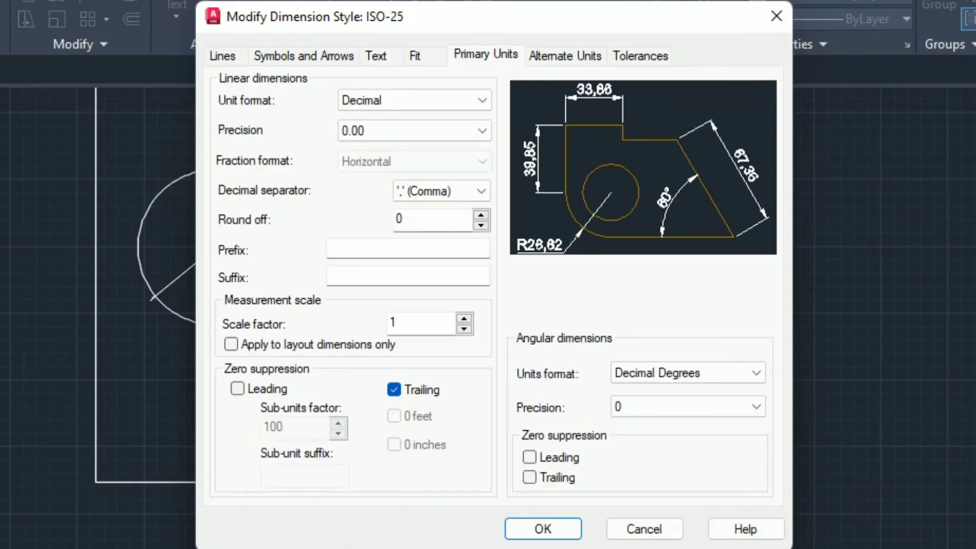
{"action": "key", "text": "Tab"}
{"action": "key", "text": "alt+Down"}
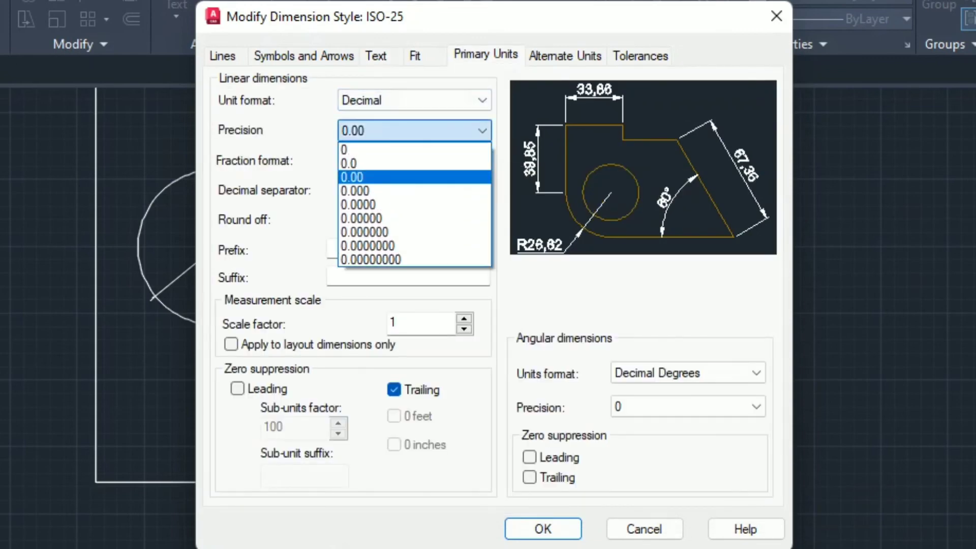
{"action": "key", "text": "Up"}
{"action": "key", "text": "Up"}
{"action": "key", "text": "Return"}
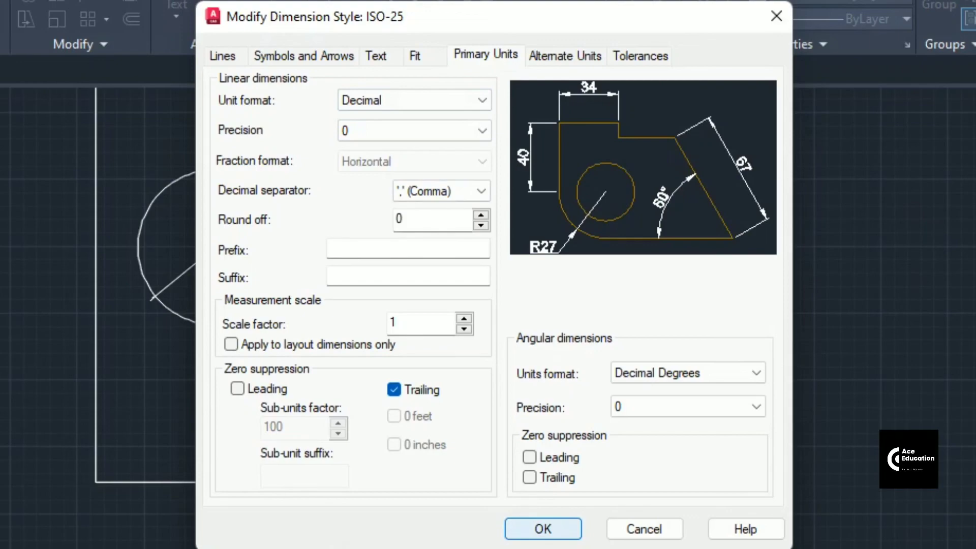
{"action": "key", "text": "Return"}
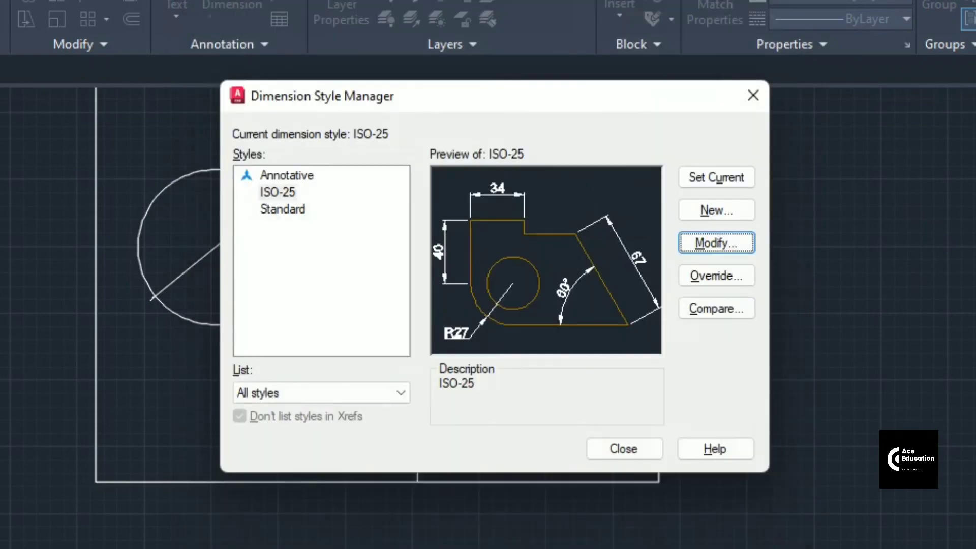
{"action": "key", "text": "shift+Tab"}
{"action": "key", "text": "shift+Tab"}
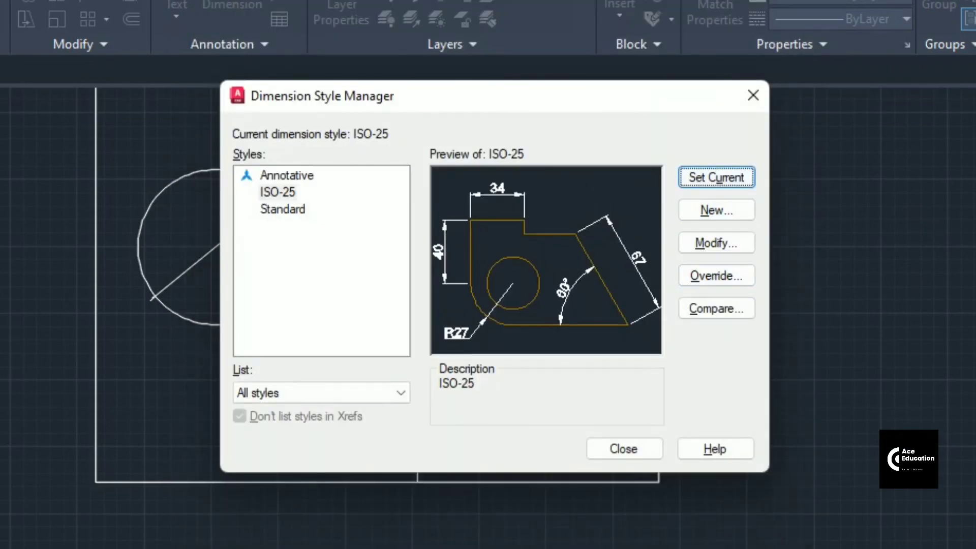
{"action": "key", "text": "Escape"}
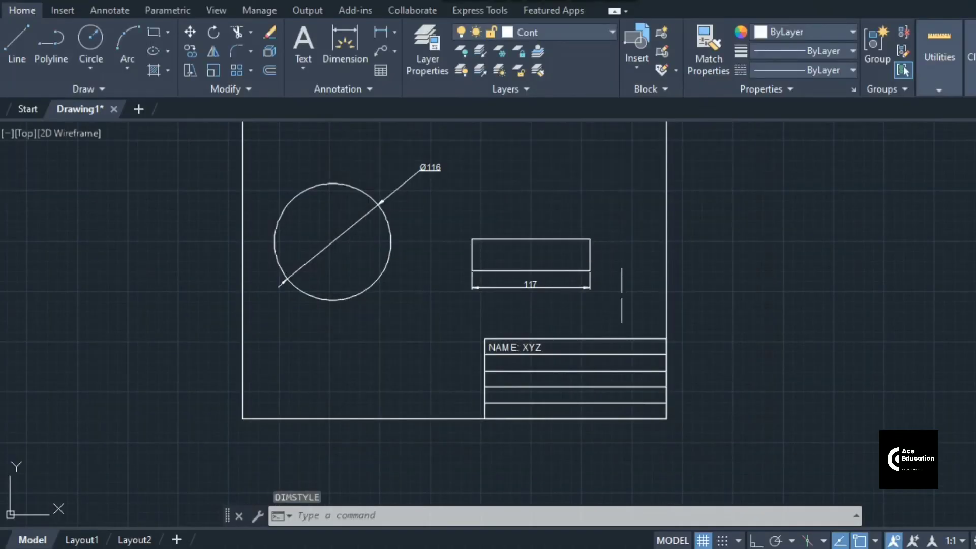
{"action": "scroll", "coordinate": [646, 395], "scroll_direction": "down", "scroll_amount": 2}
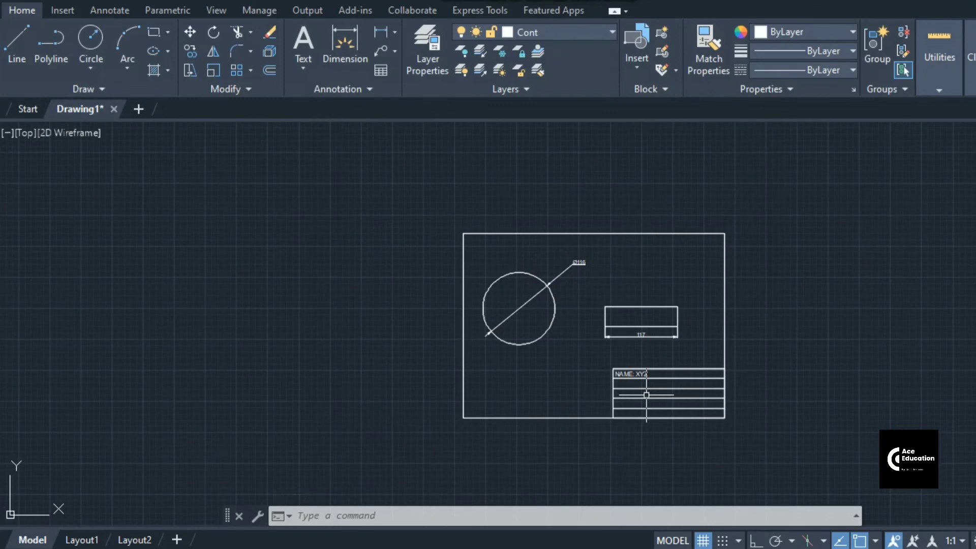
{"action": "scroll", "coordinate": [716, 362], "scroll_direction": "up", "scroll_amount": 2}
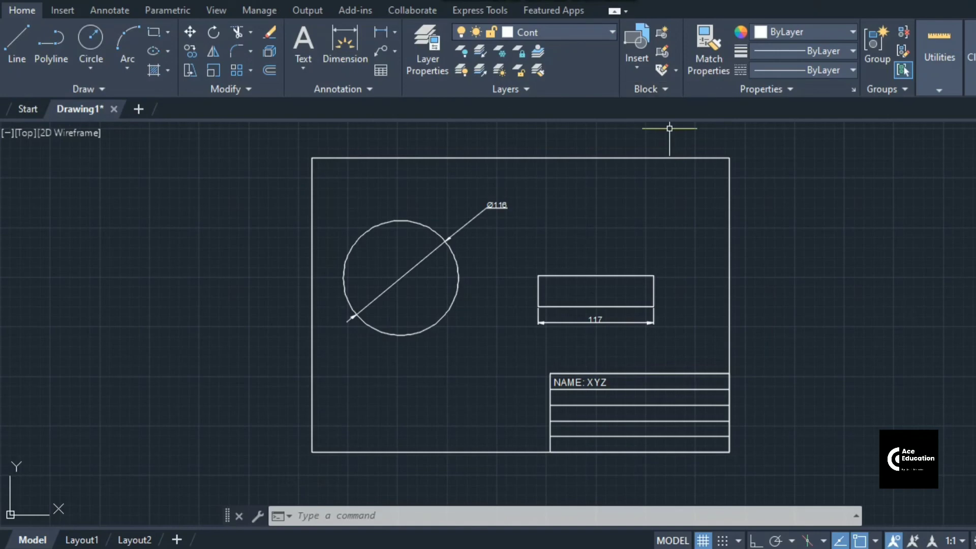
{"action": "left_click", "coordinate": [575, 32]}
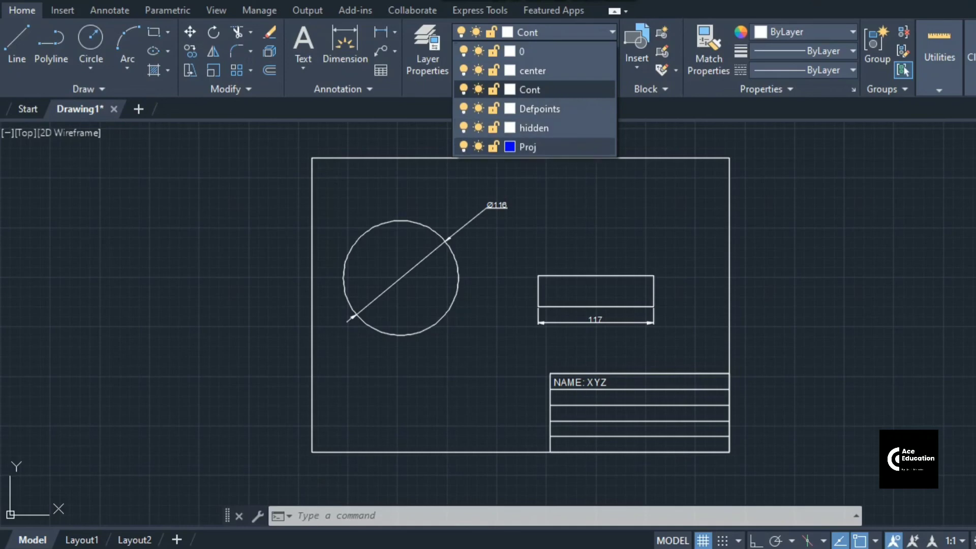
{"action": "key", "text": "Escape"}
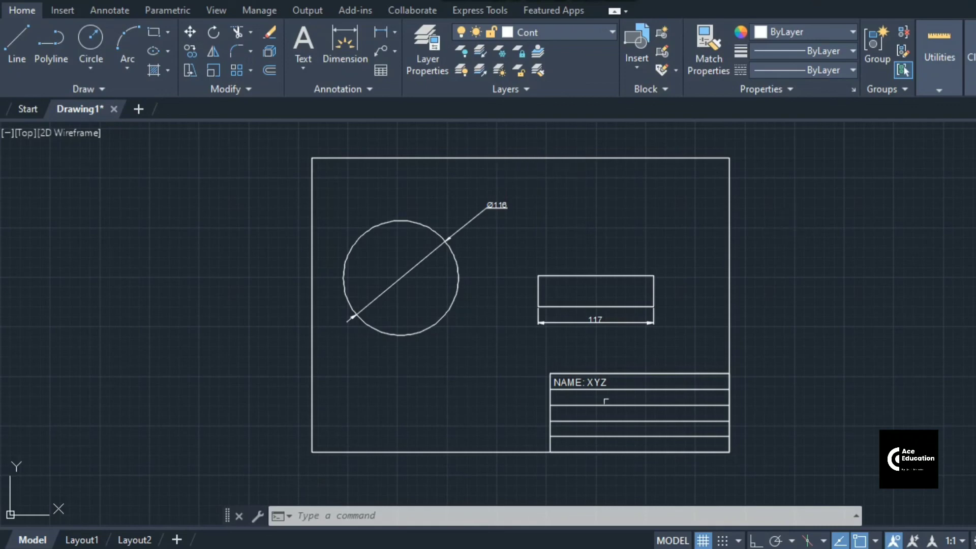
{"action": "mouse_move", "coordinate": [565, 390]}
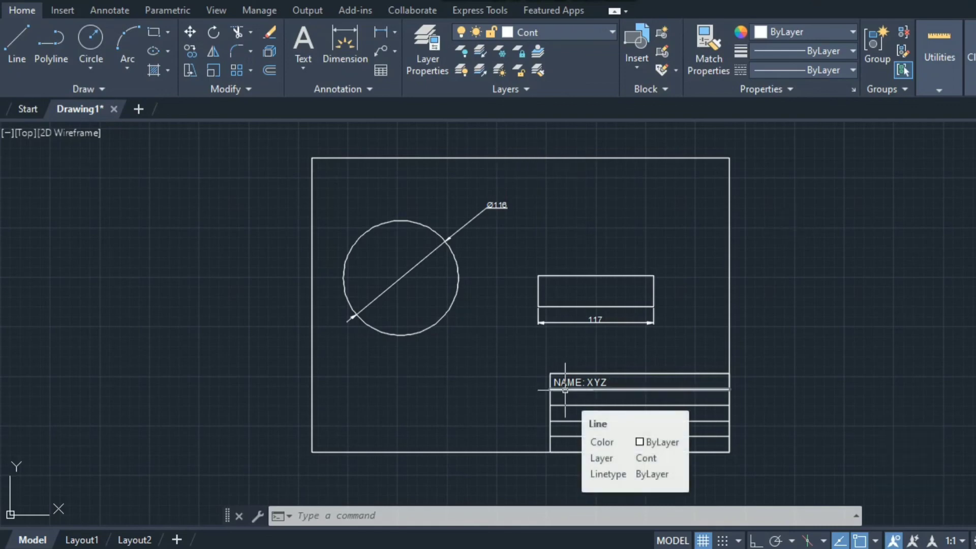